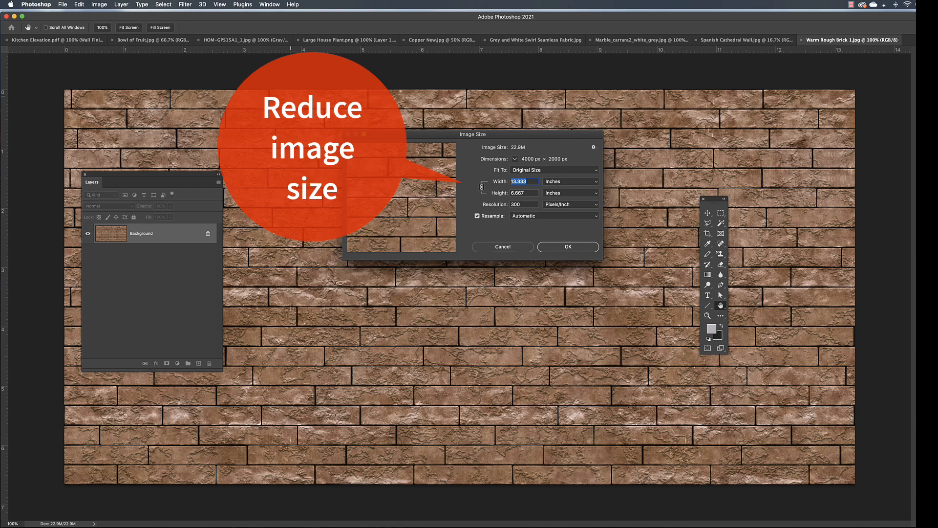
Step: Resize the brick image to 7.5 inches wide with locked proportions and define it as a pattern named Warm Rough Brick MEDIUM.jpg
text(7.5)
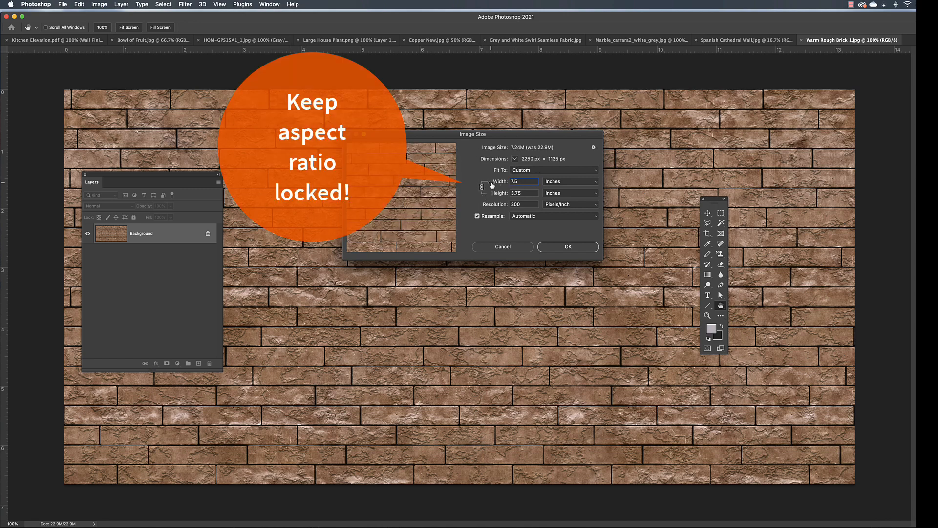
click(567, 248)
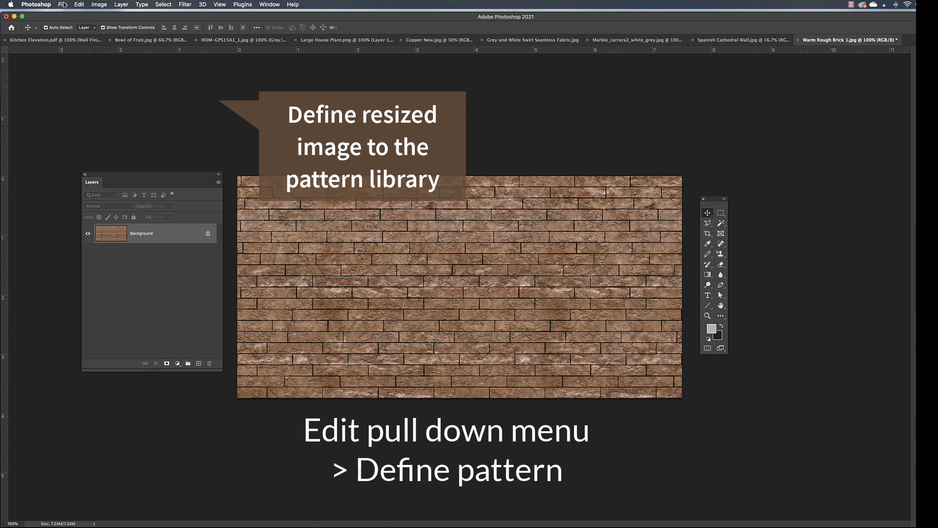
click(78, 5)
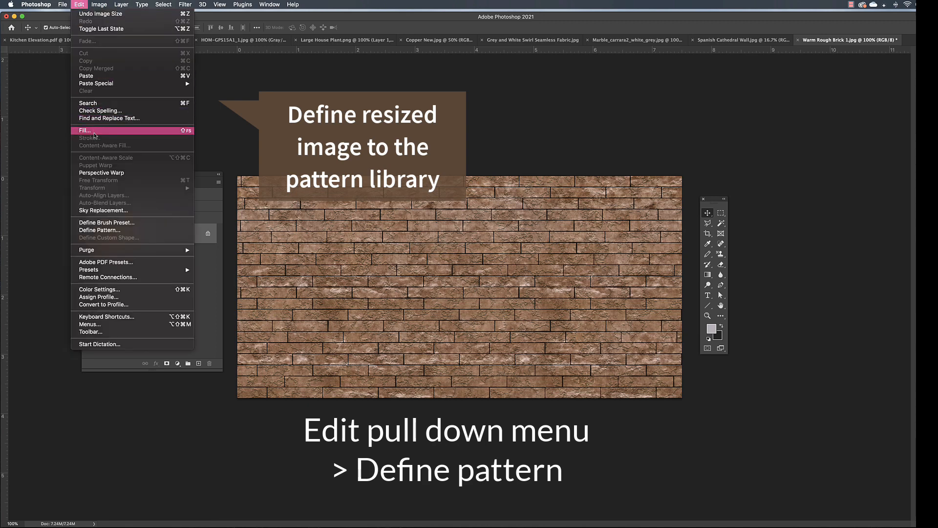
click(159, 234)
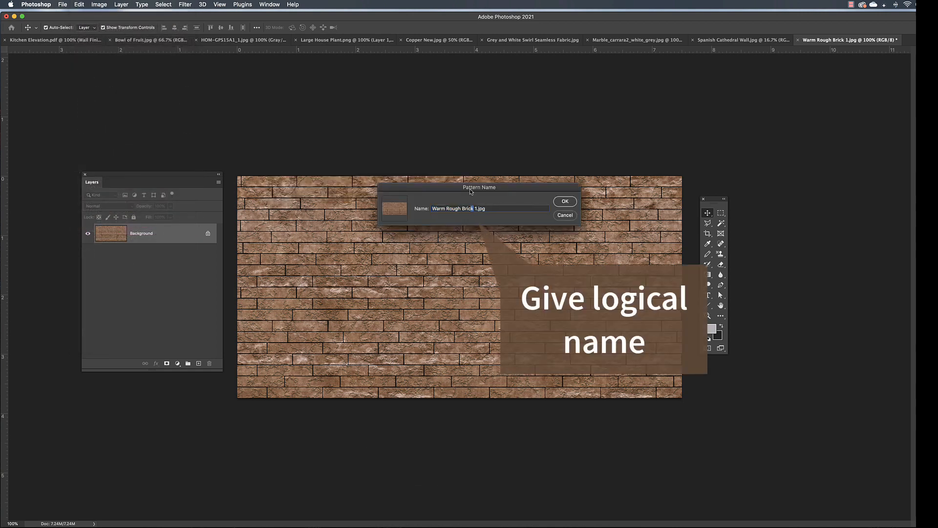
text(MEDIUTM)
click(569, 201)
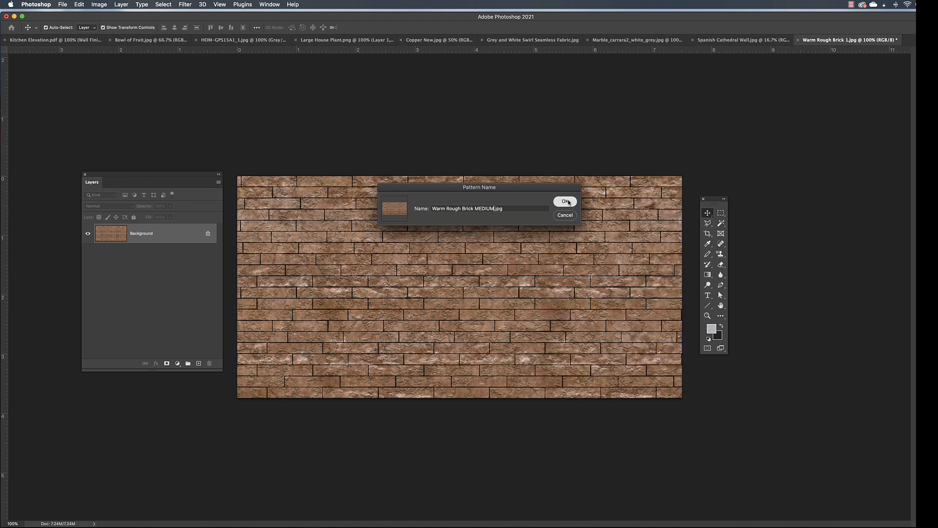
Step: In the Kitchen Elevation document, select the open wall area with the Magic Wand on the Wall Finish layer, sampling all layers
click(22, 42)
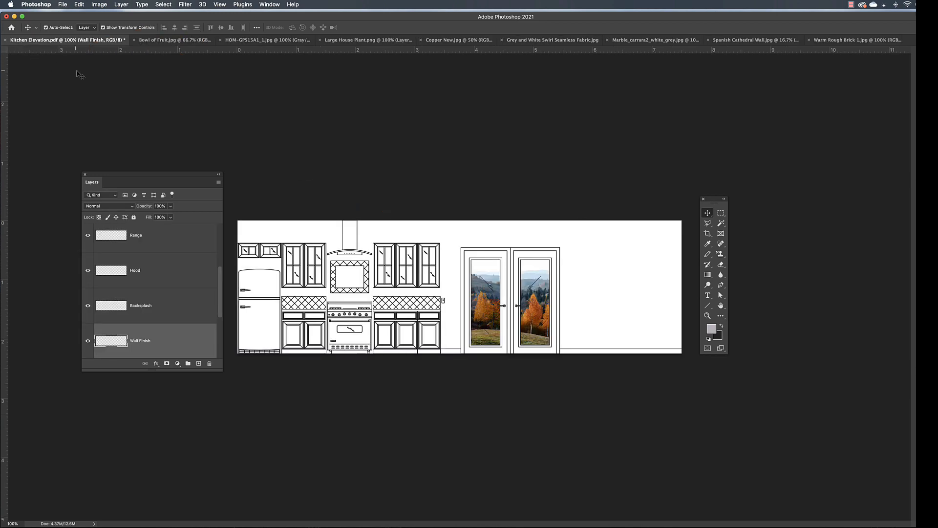
click(721, 223)
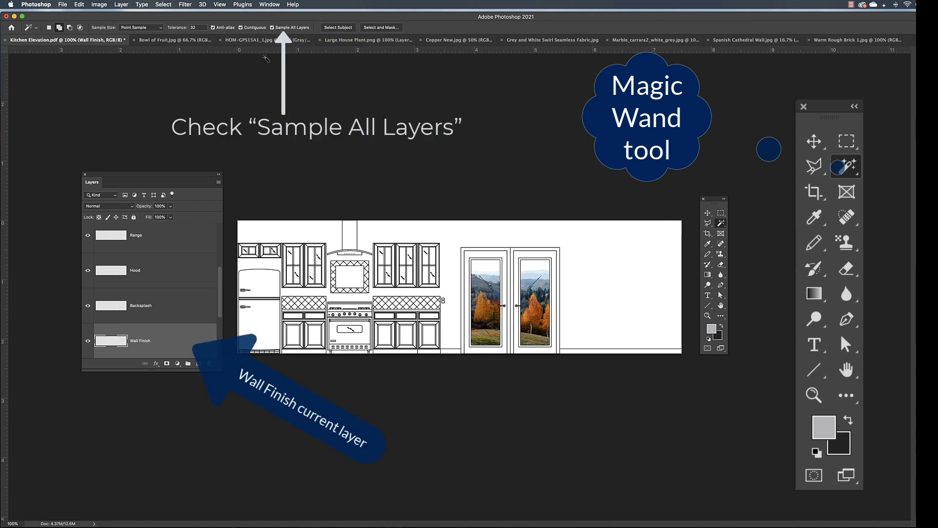
drag(190, 176, 189, 115)
scroll(160, 284, down, 2)
scroll(160, 285, down, 1)
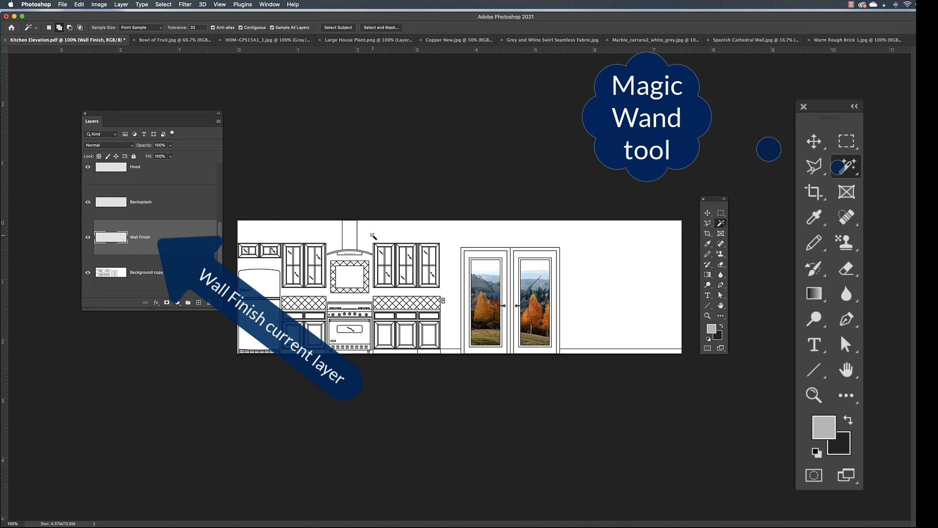
click(373, 236)
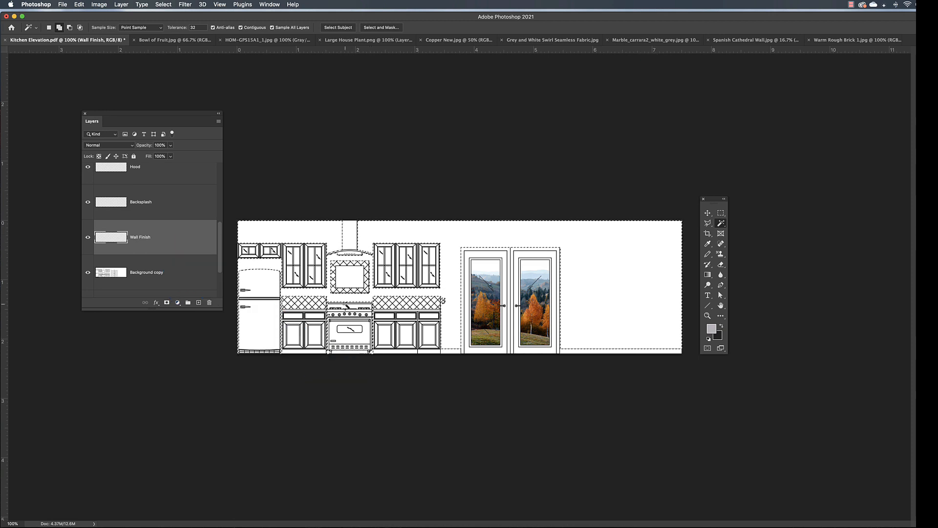
Step: Add the open wall space beneath the range to the Magic Wand selection
key(z)
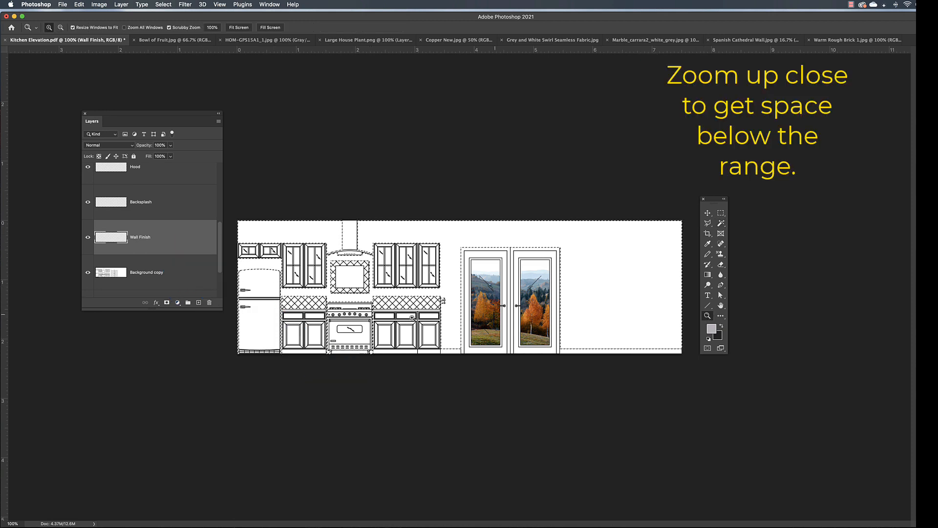
drag(342, 342, 380, 311)
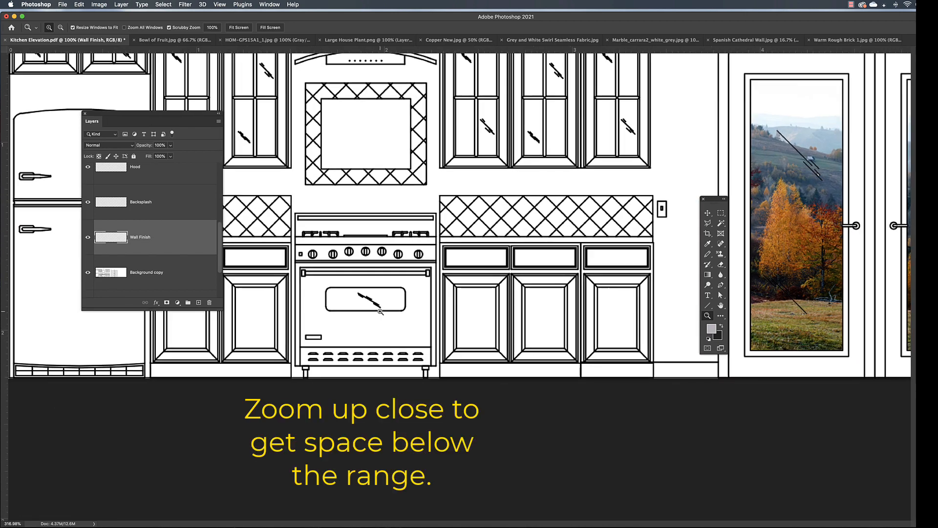
click(721, 223)
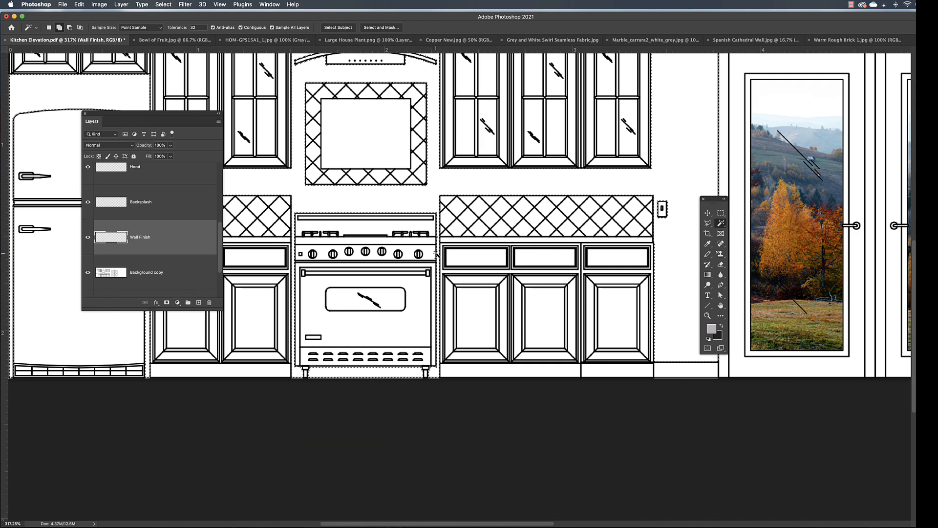
scroll(437, 253, up, 5)
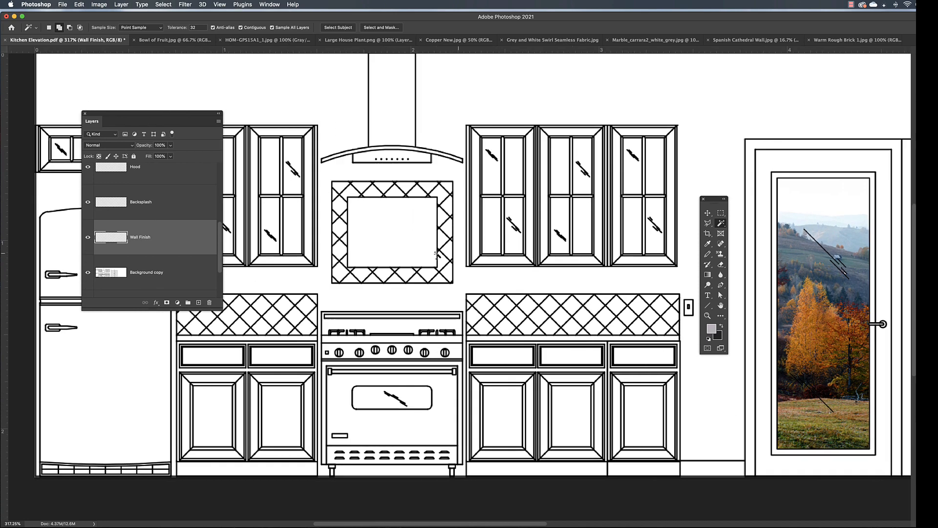
scroll(436, 254, left, 6)
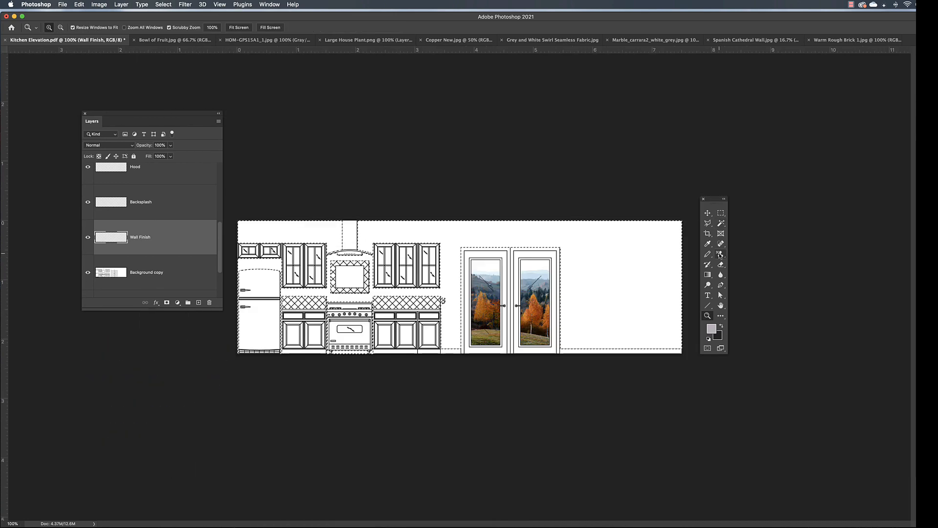
Step: Set up the Pattern Stamp tool with the Warm Rough Brick MEDIUM.jpg pattern
key(s)
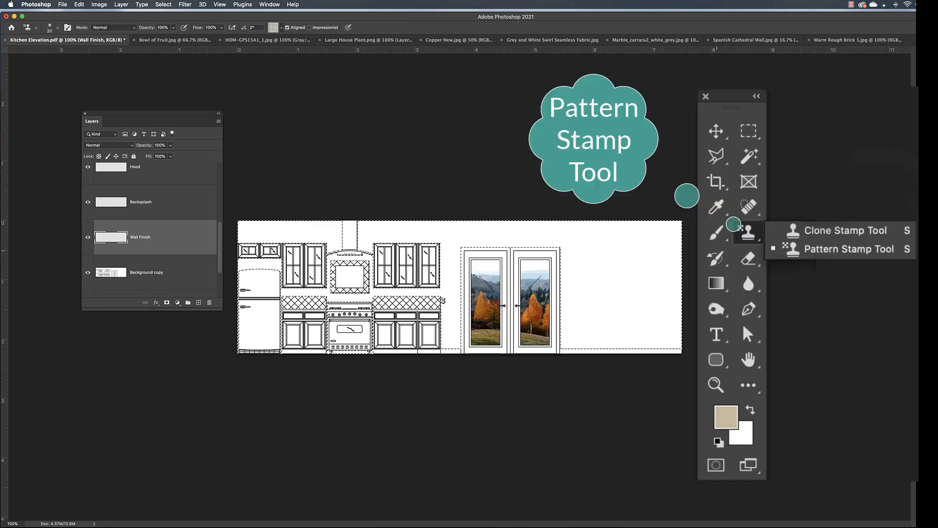
click(281, 27)
scroll(281, 317, down, 10)
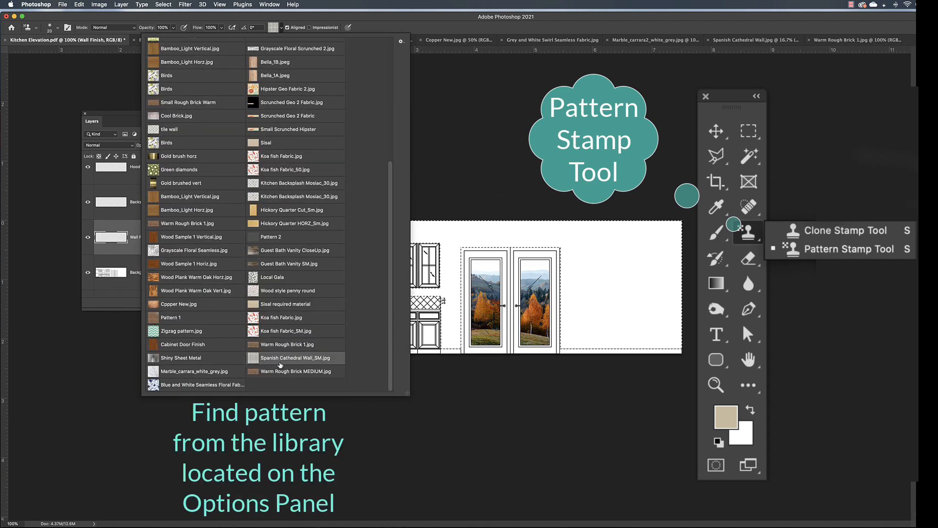
click(313, 372)
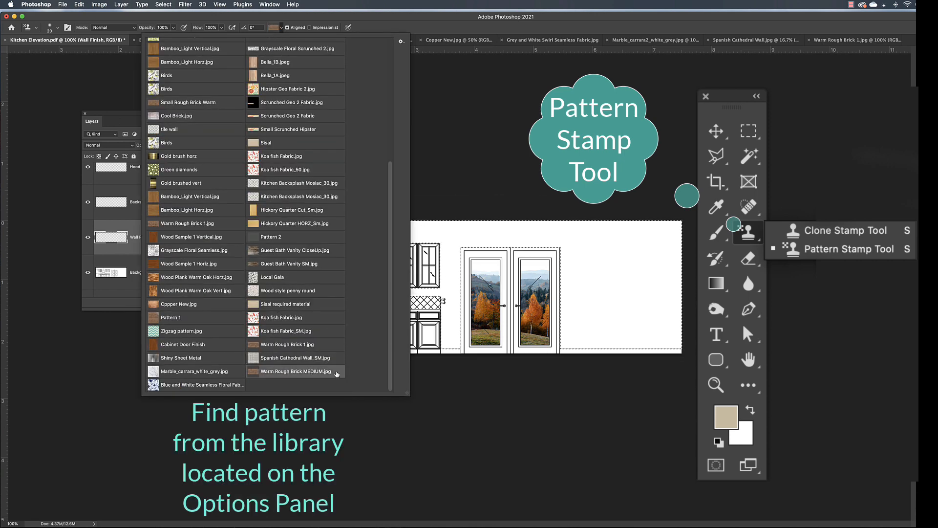
click(537, 17)
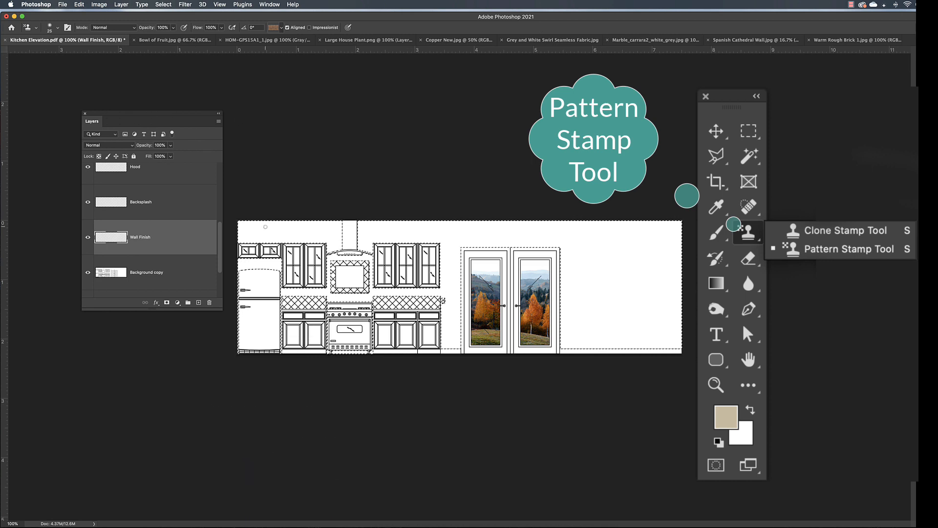
Step: Enlarge the Pattern Stamp brush and paint the brick pattern across the whole selected wall area
key(bracketright)
key(bracketright)
key(bracketright)
key(bracketright)
key(bracketright)
key(bracketright)
key(bracketright)
key(bracketright)
key(bracketright)
key(bracketright)
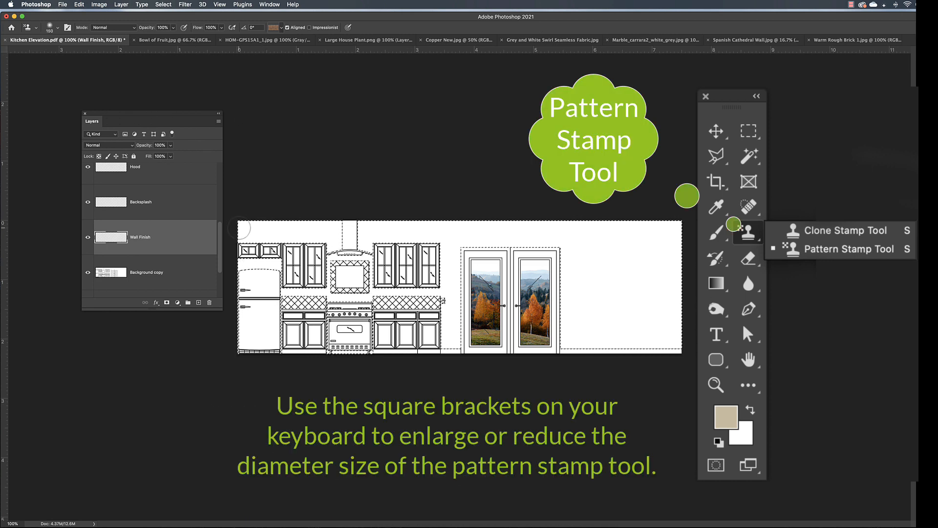
mouse_move(239, 227)
mouse_down()
mouse_move(457, 226)
mouse_move(365, 236)
mouse_move(435, 261)
mouse_move(510, 316)
mouse_move(244, 316)
mouse_move(340, 343)
mouse_move(513, 364)
mouse_up()
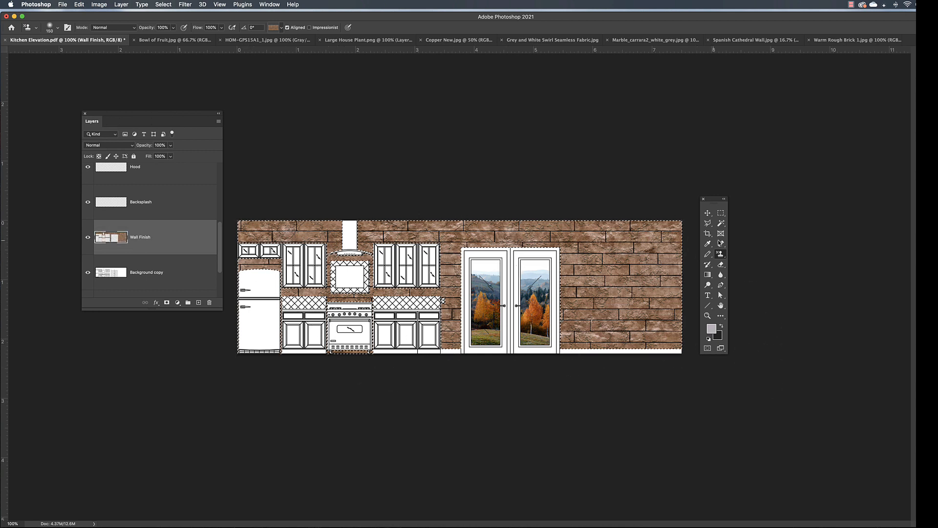
Step: Apply a Pattern Overlay effect to the Wall Finish layer using Warm Rough Brick MEDIUM.jpg at 25% scale
click(709, 214)
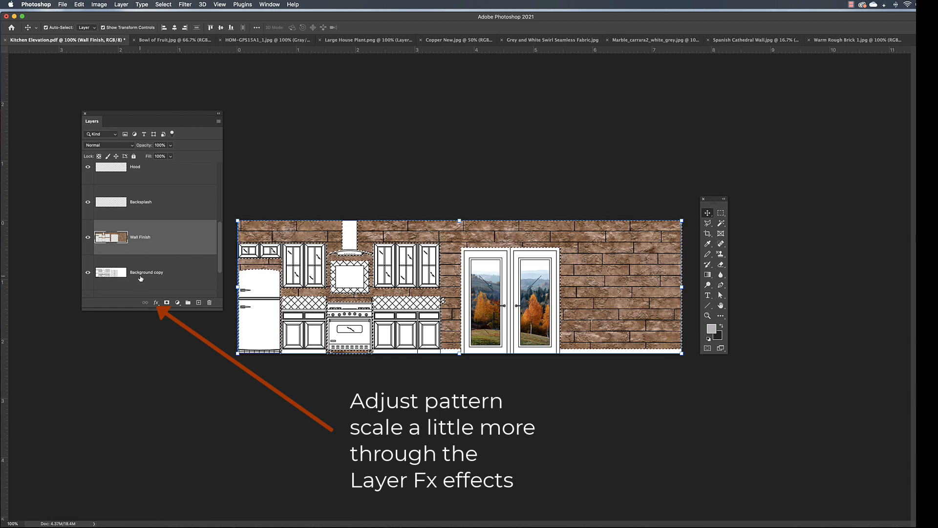
click(157, 303)
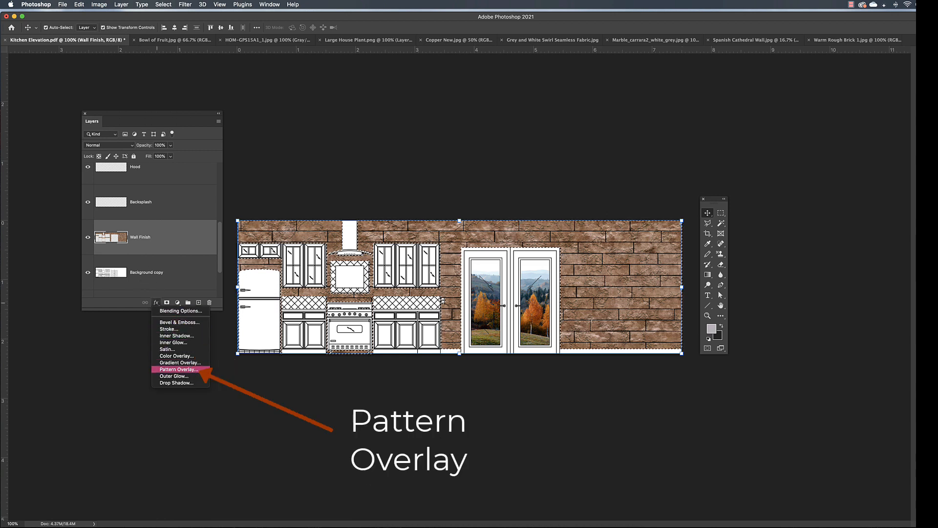
click(205, 370)
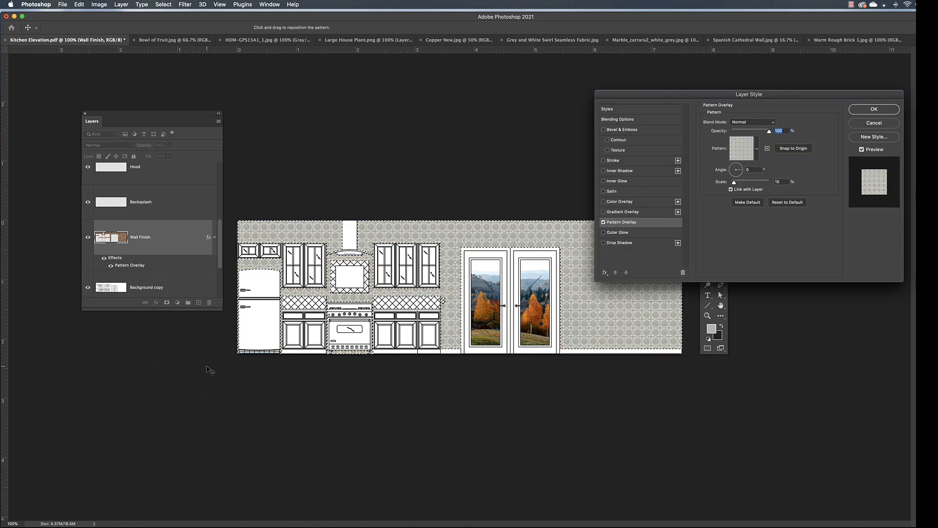
click(756, 149)
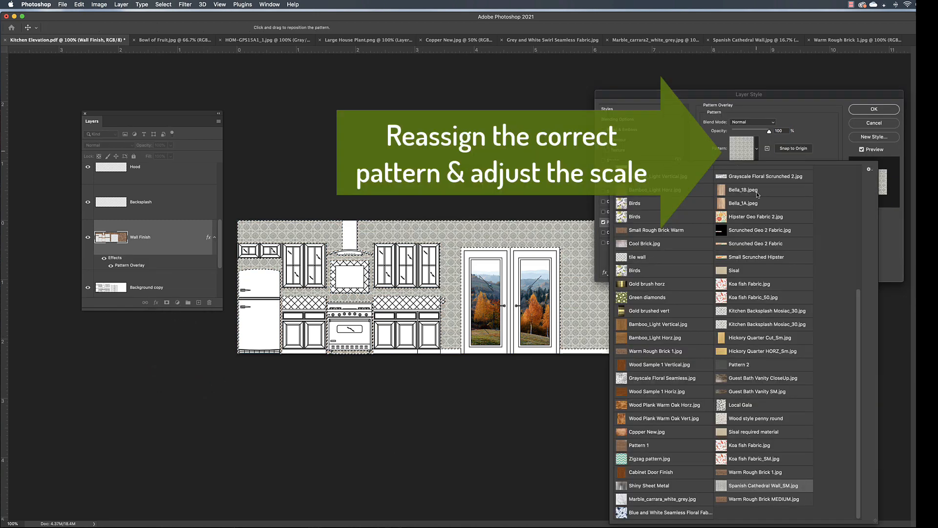
click(766, 501)
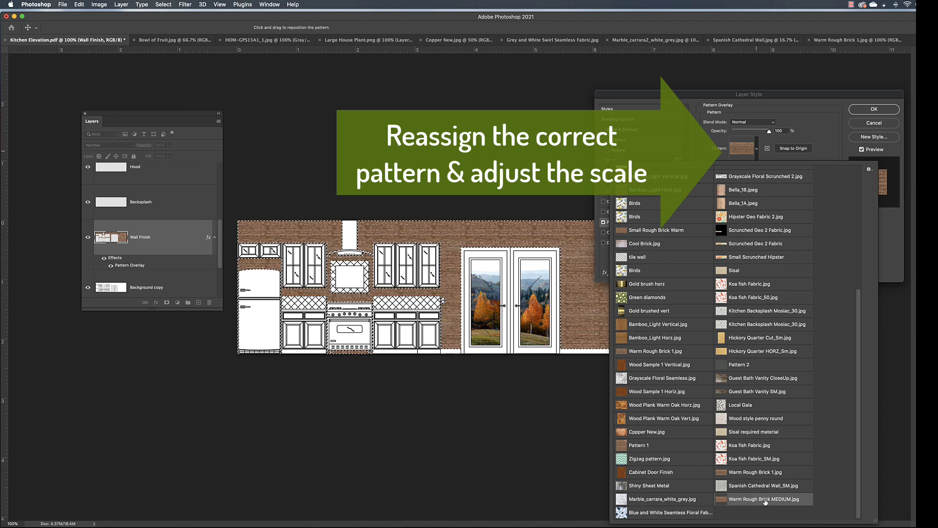
click(808, 92)
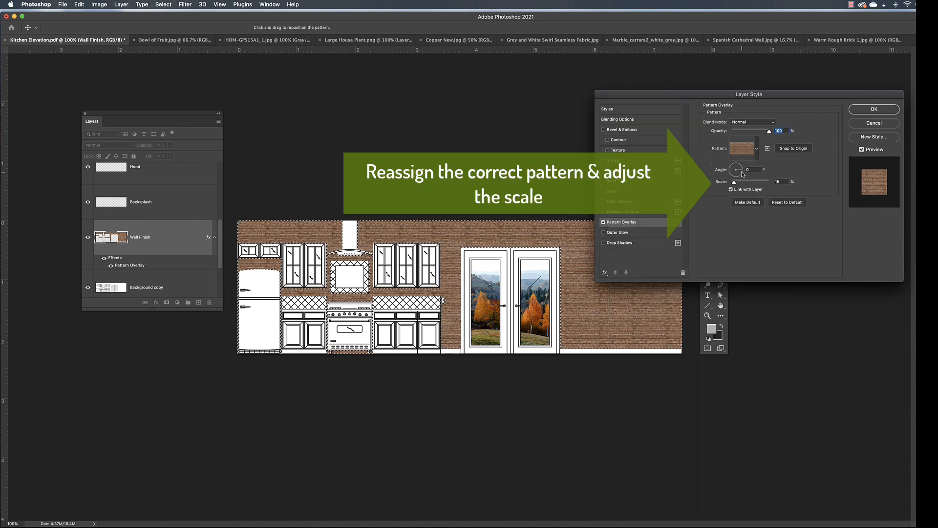
drag(734, 185, 736, 185)
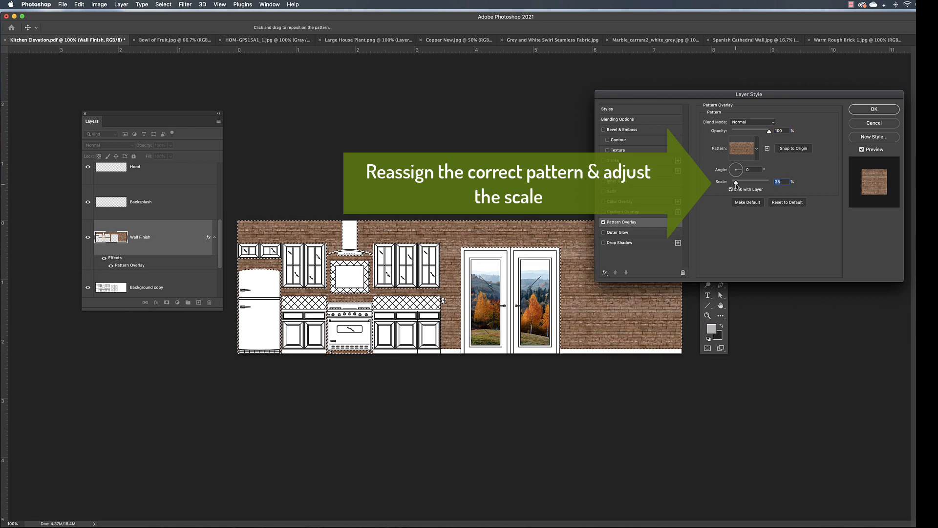
click(874, 109)
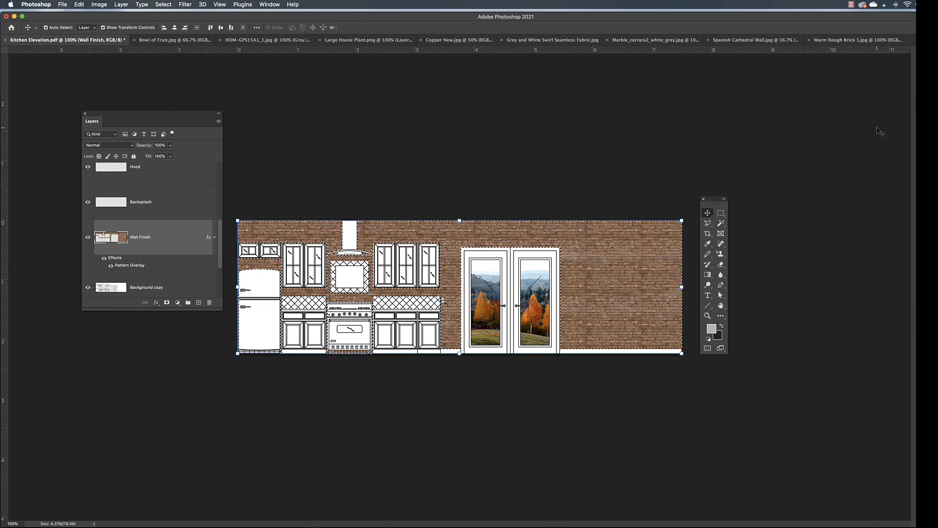
Step: Rasterize the Wall Finish layer's style and deselect the wall area
right_click(179, 239)
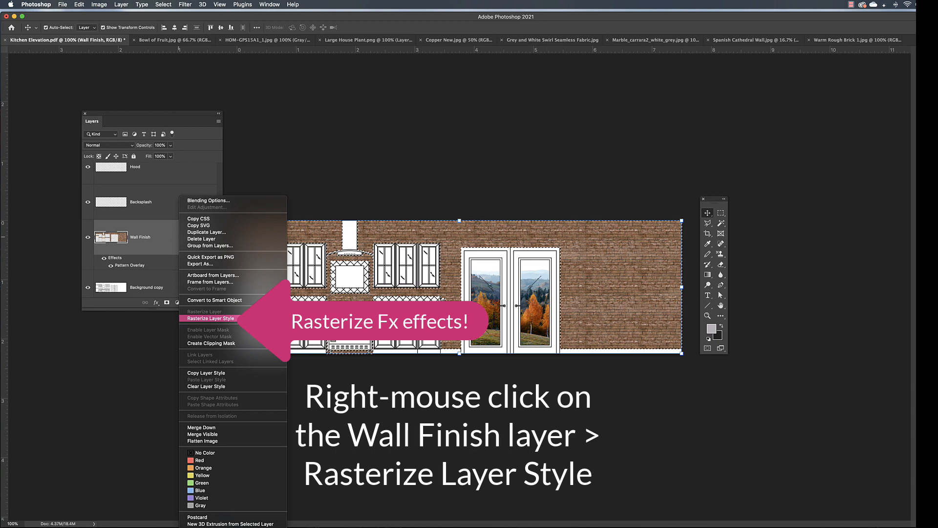
click(251, 318)
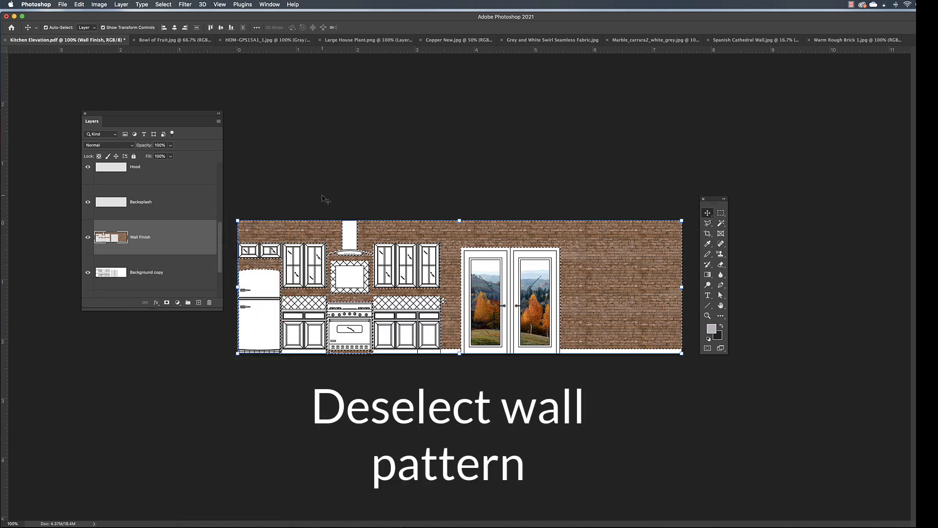
key(super+d)
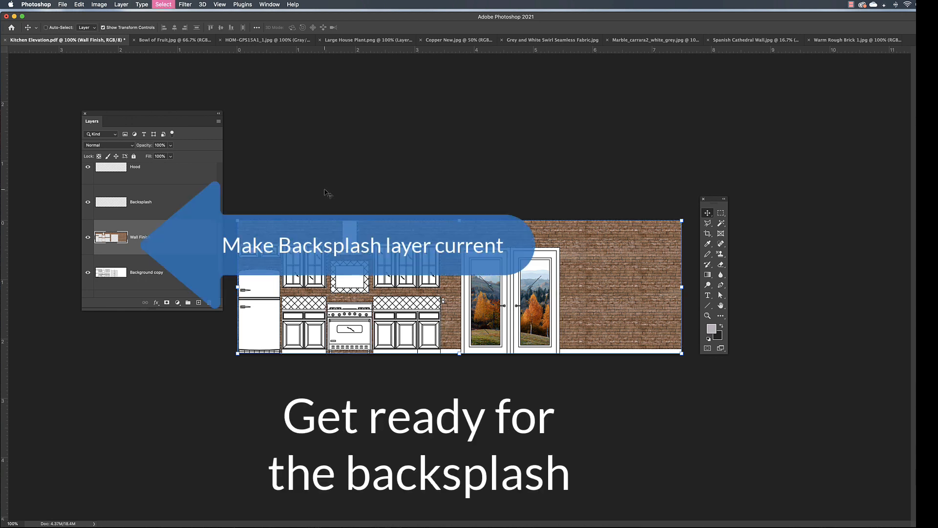
super+click(324, 192)
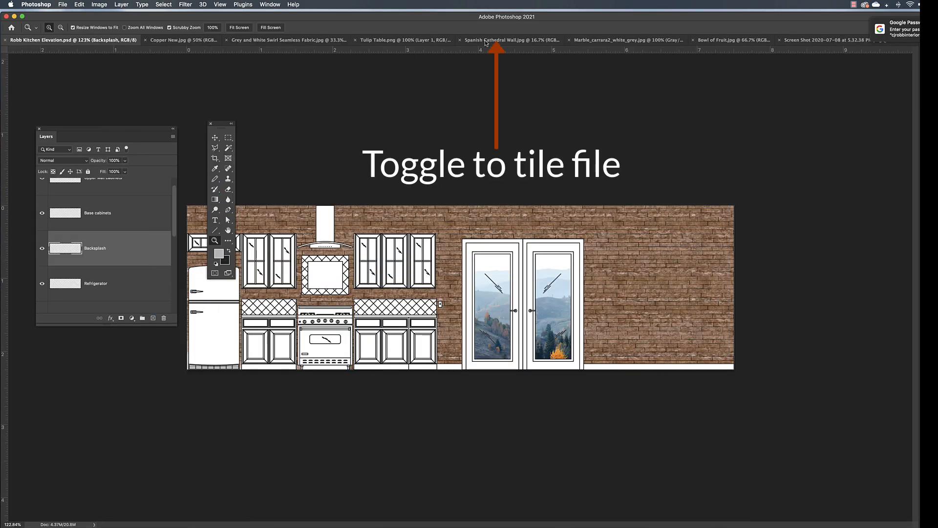
Step: Resize the Spanish Cathedral Wall.jpg image to 6 inches wide with its proportions kept
click(487, 41)
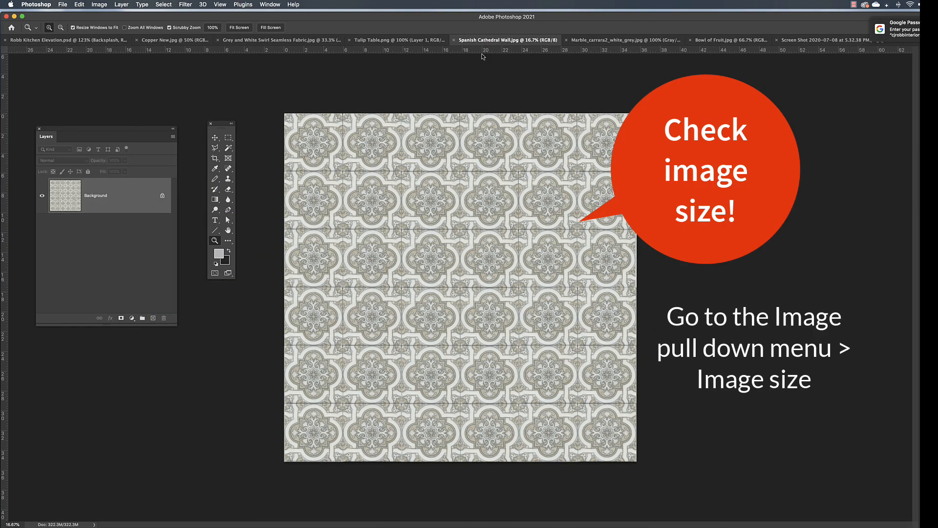
click(79, 5)
mouse_move(94, 5)
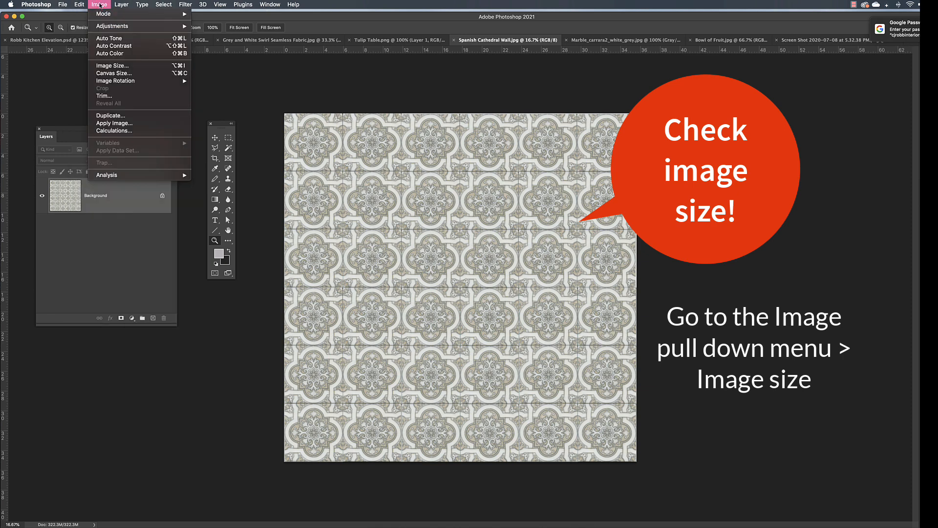
click(111, 66)
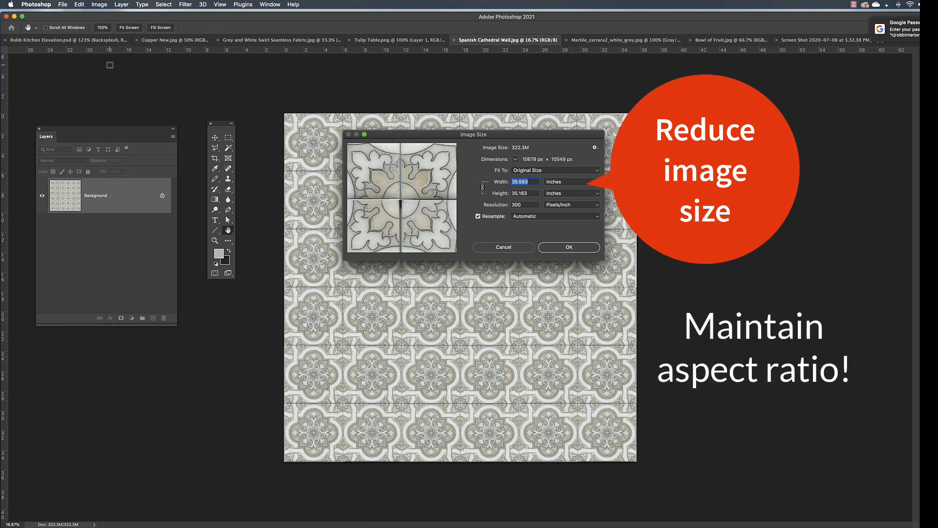
text(6)
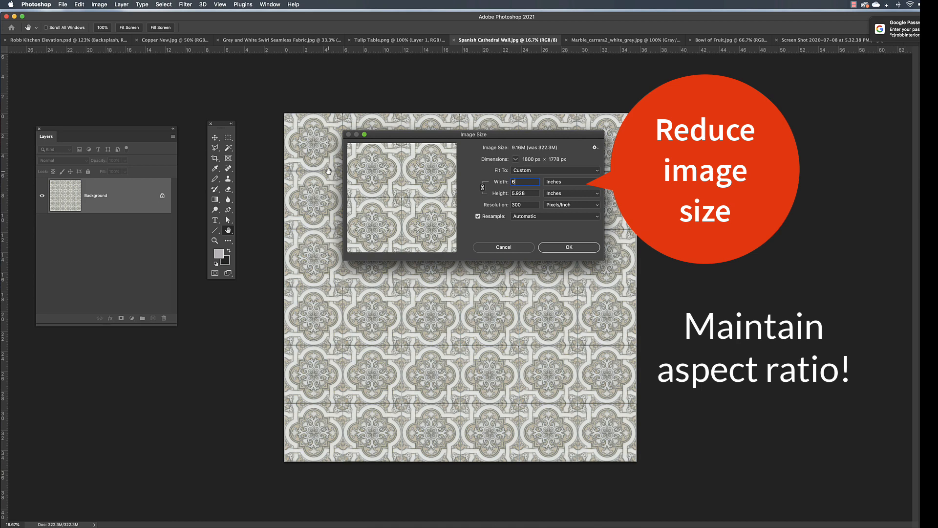
click(551, 248)
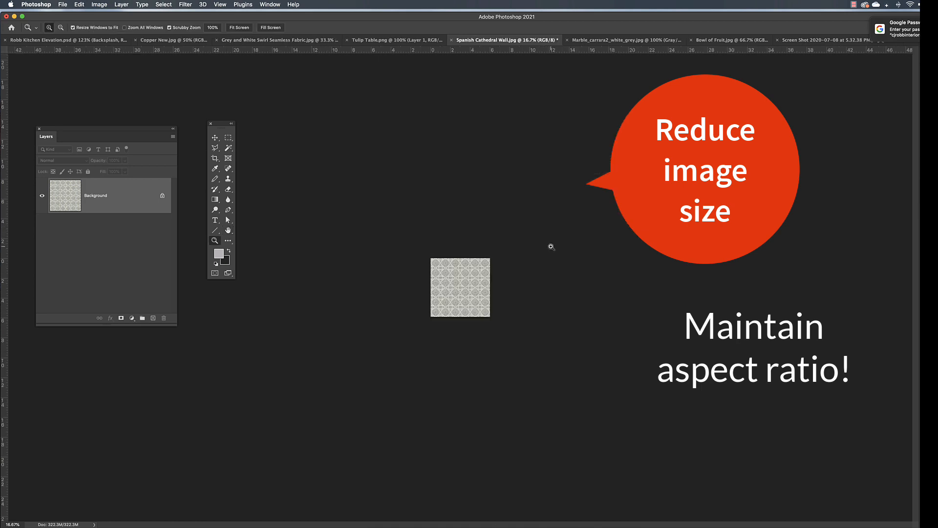
Step: Define the resized tile image as the pattern Spanish Cathedral Wall_SM.jpg and close the image without saving
click(80, 4)
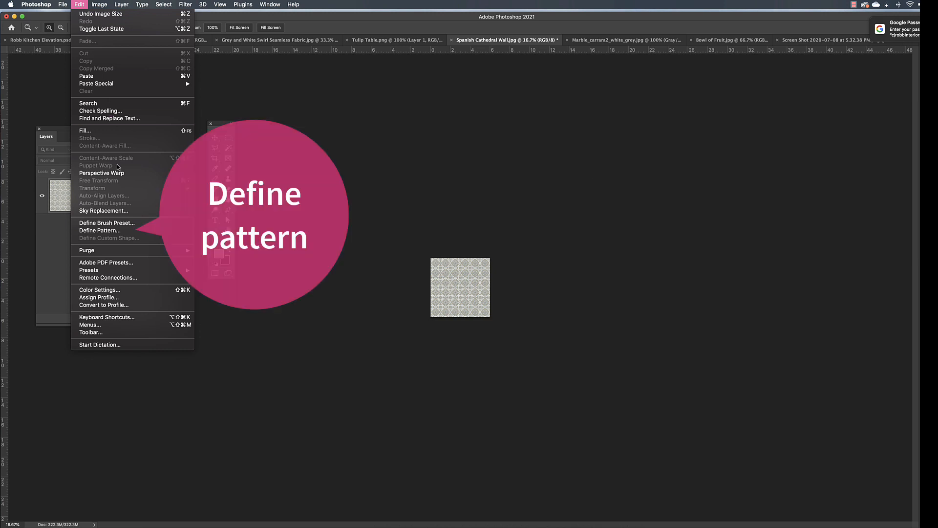
click(136, 230)
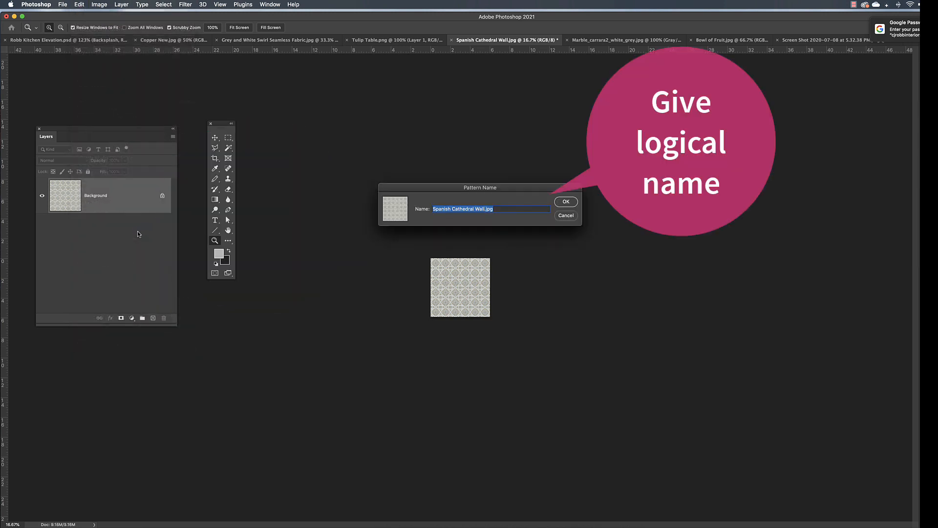
click(485, 209)
text(_SM)
key(Return)
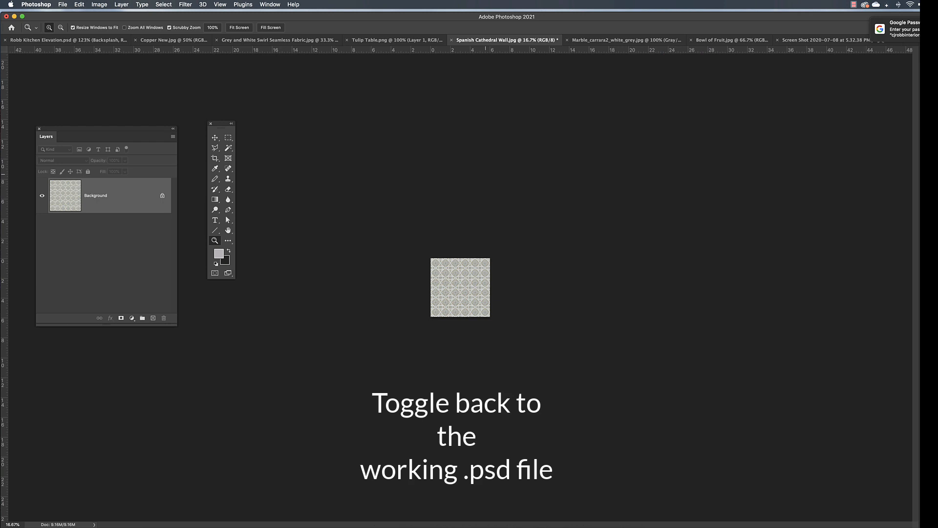
key(super+w)
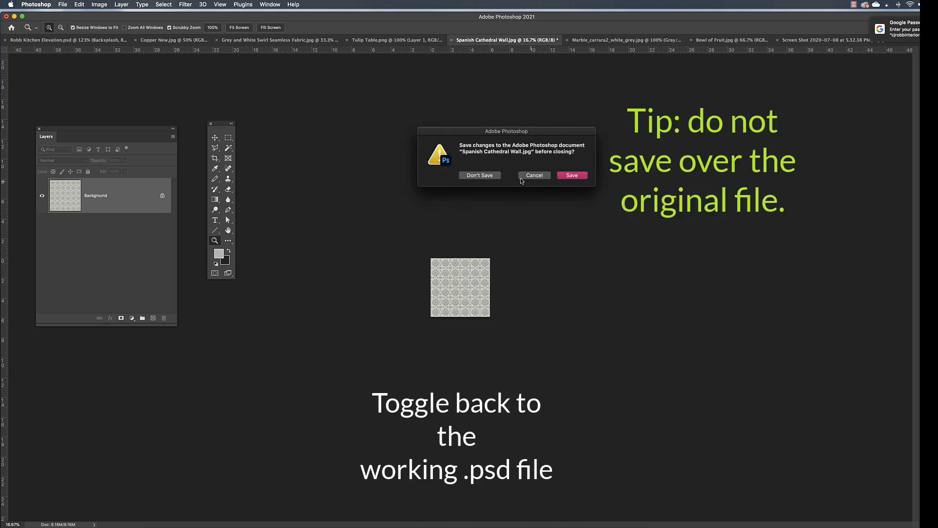
click(483, 175)
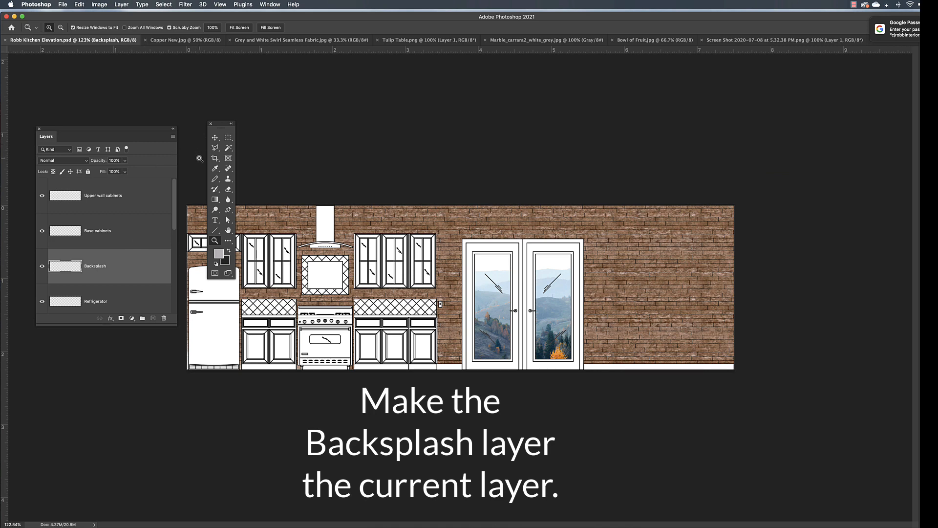
Step: Select the backsplash area between the upper and base cabinets to the right of the range with the Rectangular Marquee
click(228, 138)
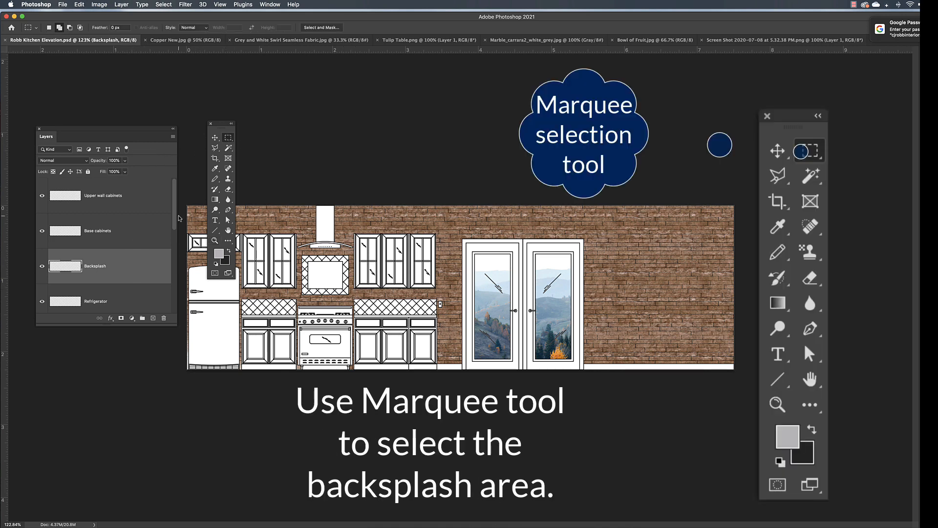
click(214, 240)
drag(364, 302, 409, 283)
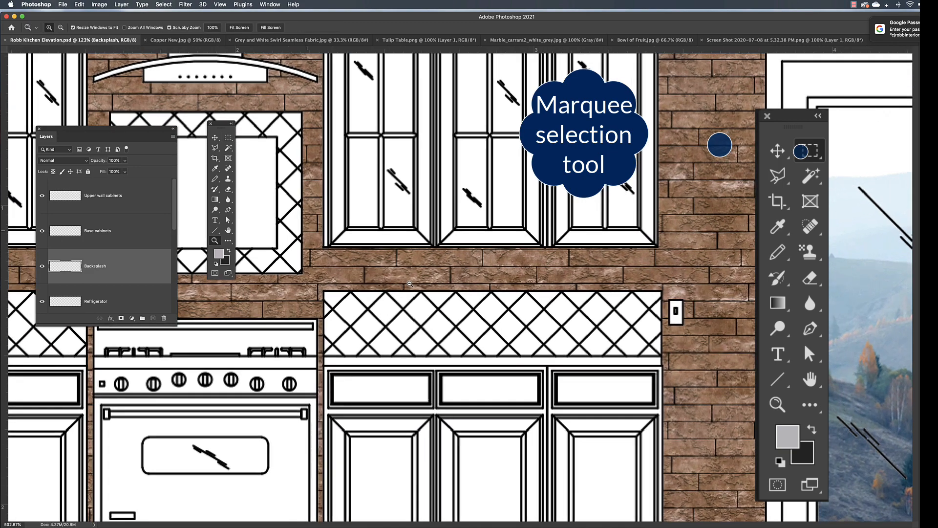
click(228, 138)
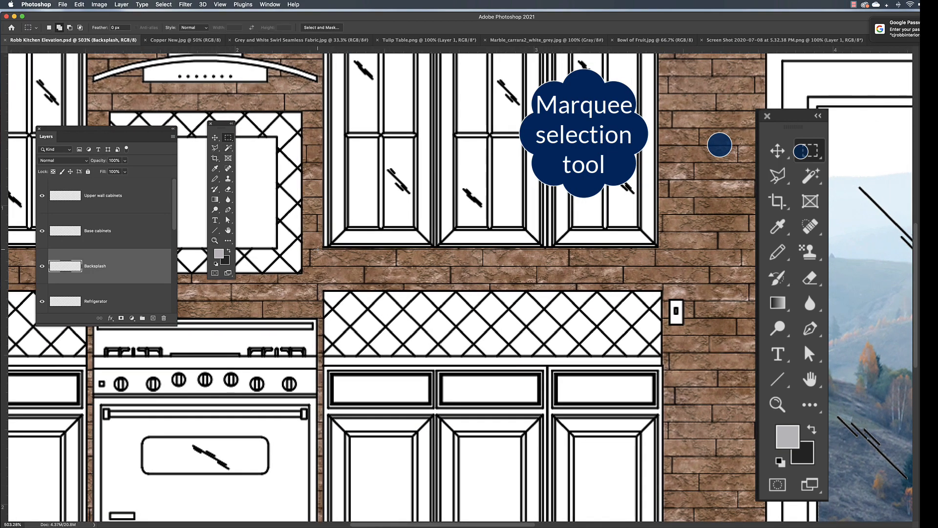
drag(322, 246, 663, 356)
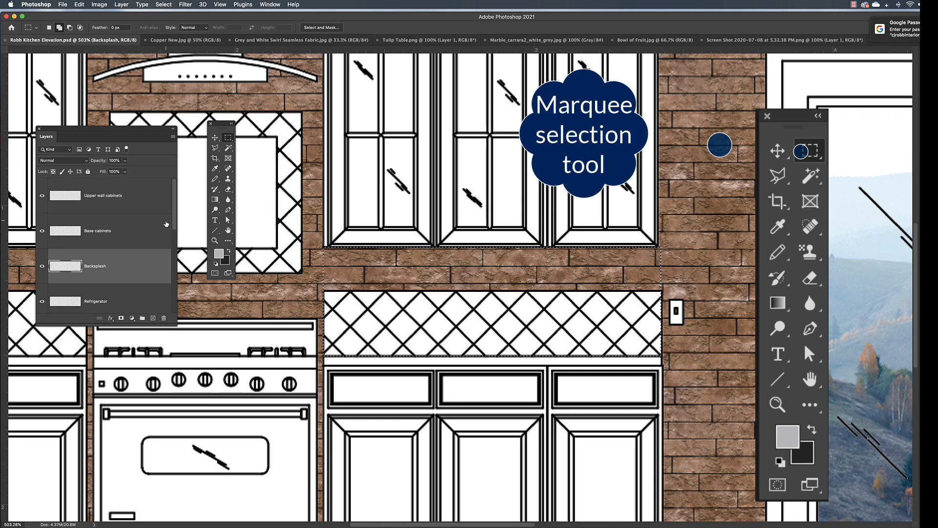
Step: Paint the selected backsplash area on the Backsplash layer using the Pattern Stamp tool with Spanish Cathedral Wall_SM.jpg
right_click(227, 181)
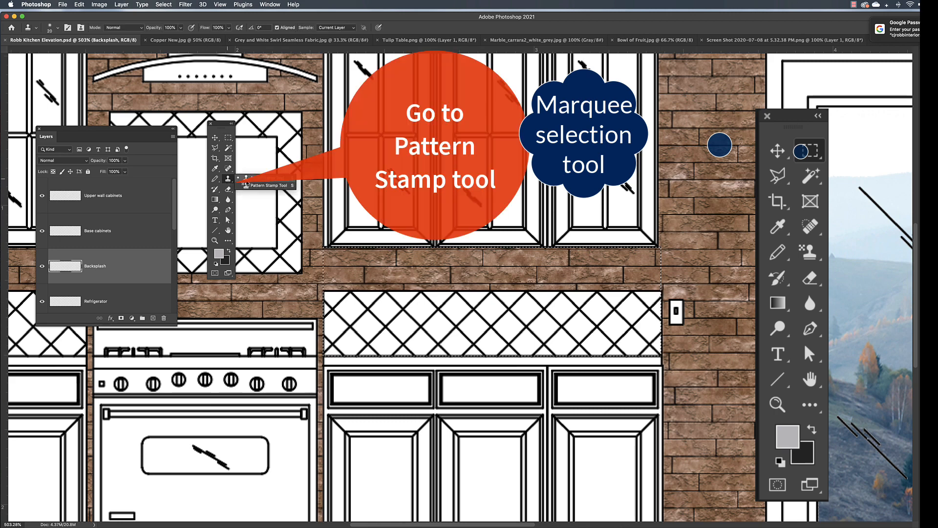
click(259, 190)
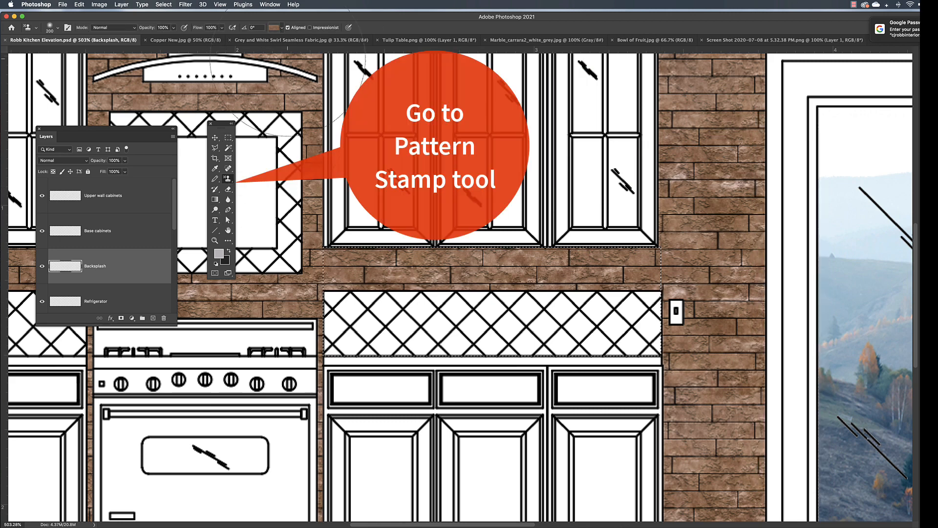
click(282, 28)
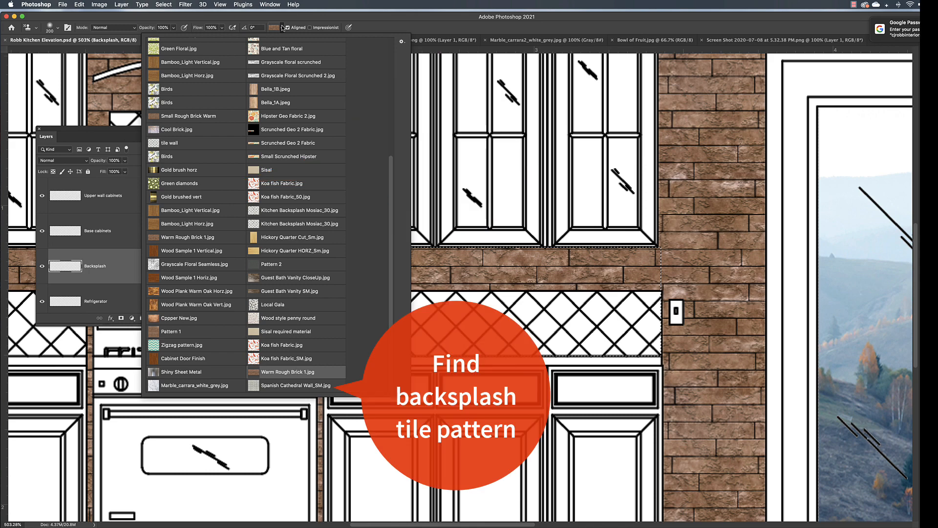
click(286, 387)
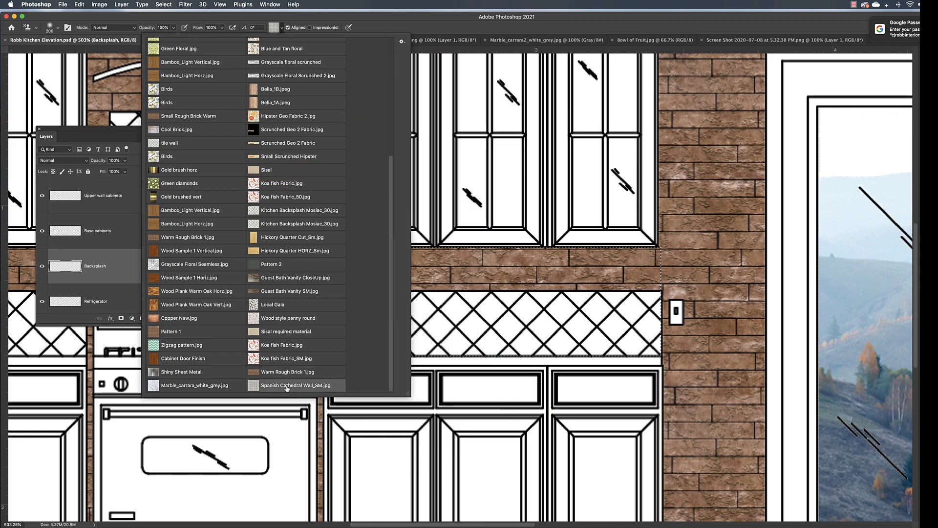
click(422, 25)
mouse_move(337, 296)
mouse_down()
mouse_move(617, 308)
mouse_move(199, 310)
mouse_up()
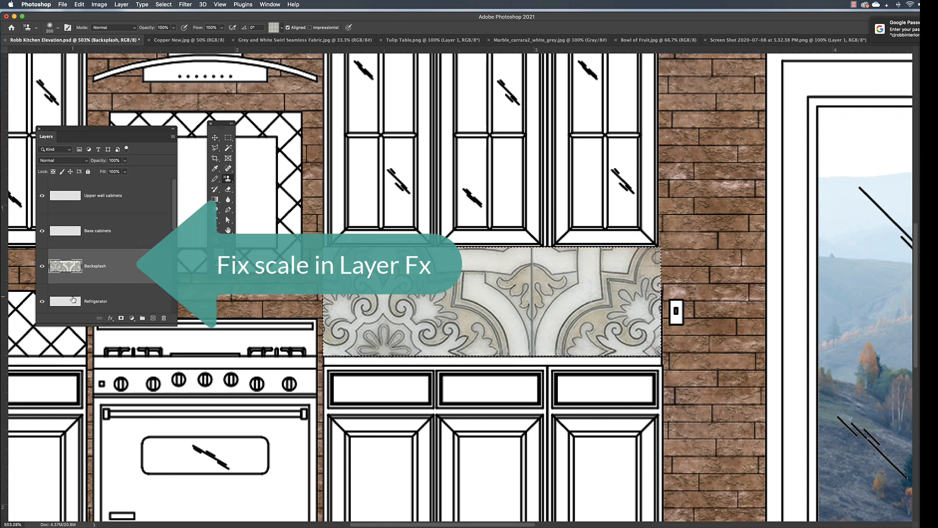
Step: Apply a Pattern Overlay effect to the Backsplash layer using Spanish Cathedral Wall_SM.jpg at 15% scale
click(111, 318)
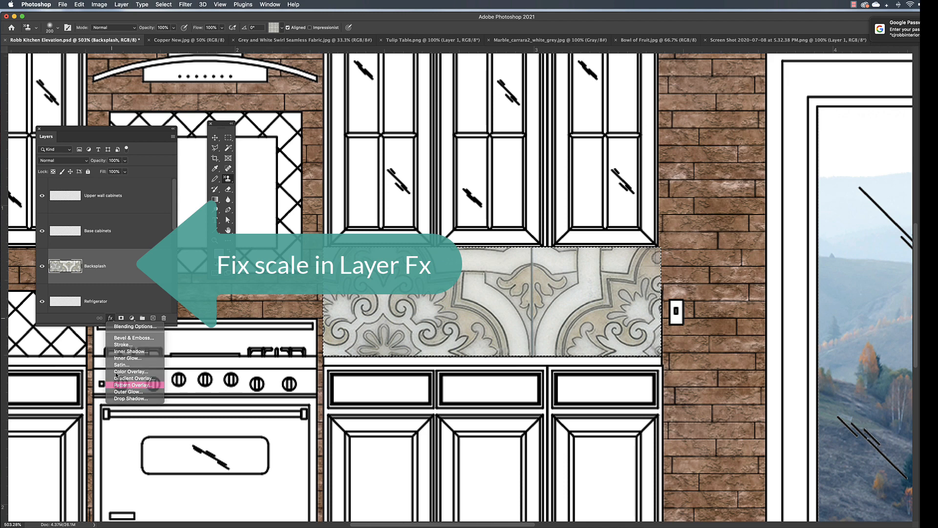
click(133, 386)
click(756, 153)
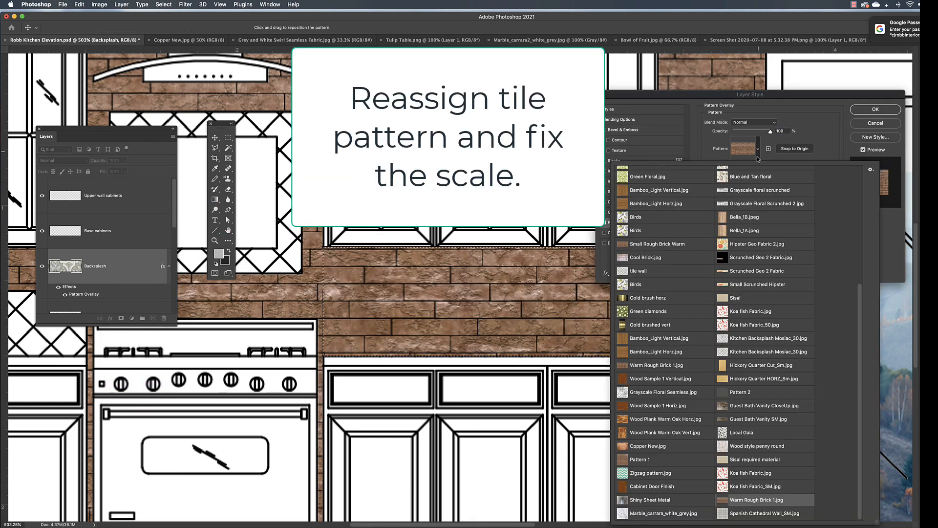
click(756, 514)
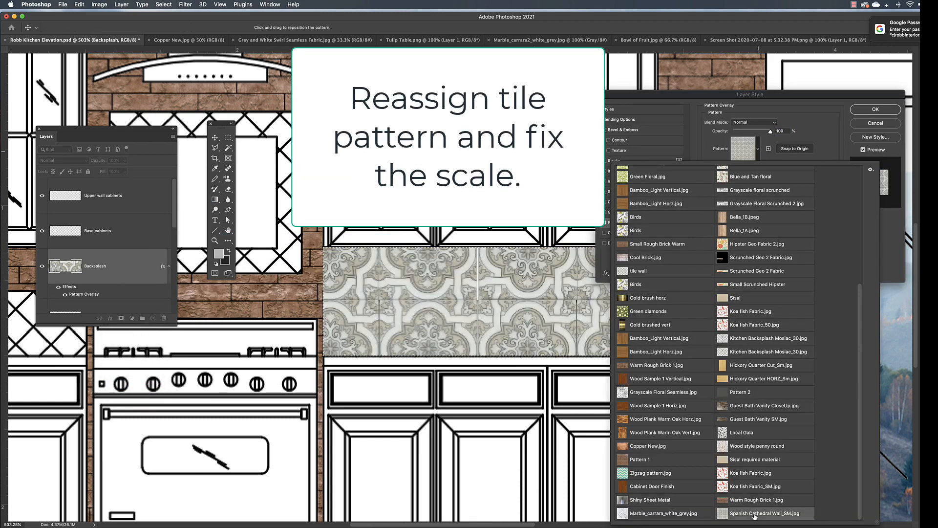
click(785, 101)
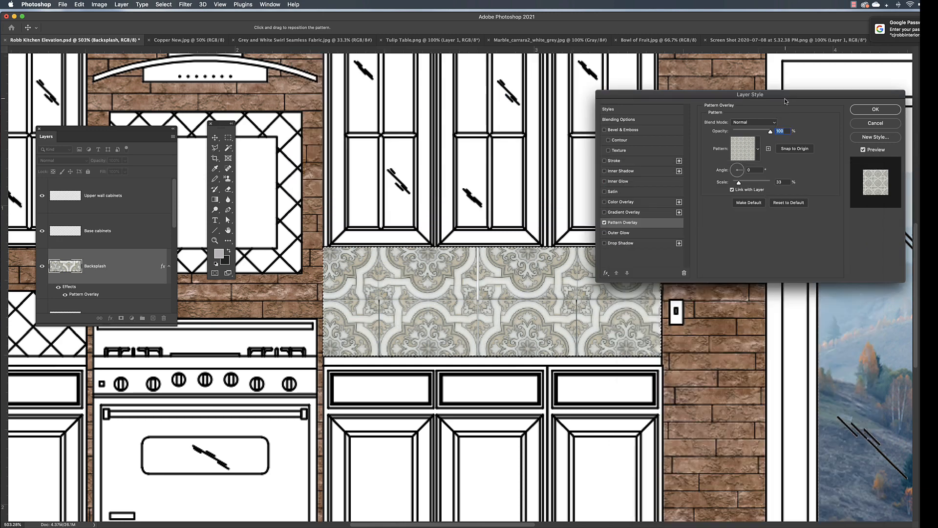
drag(739, 183, 736, 186)
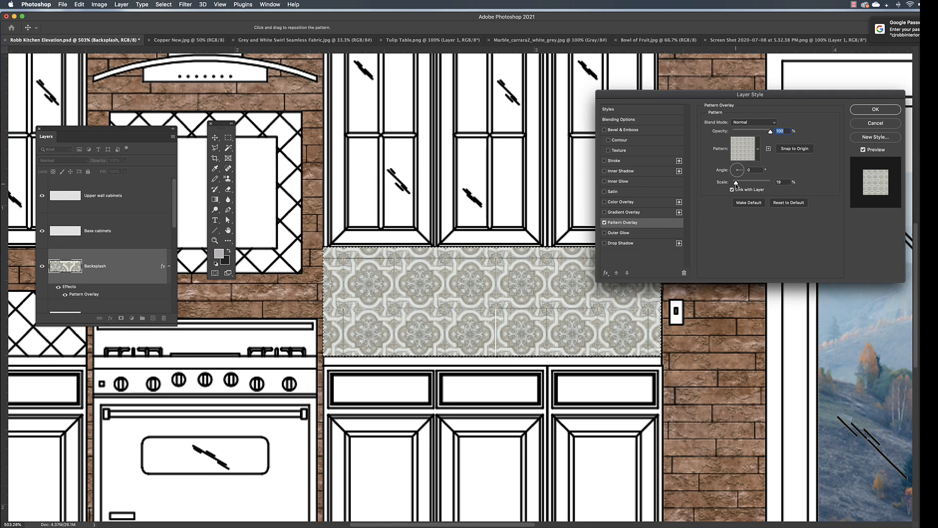
drag(737, 187, 735, 187)
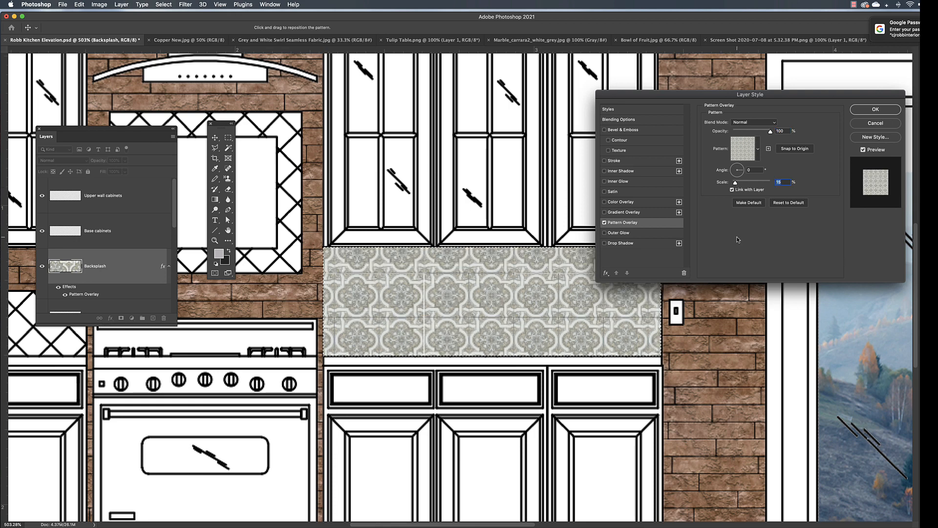
click(894, 110)
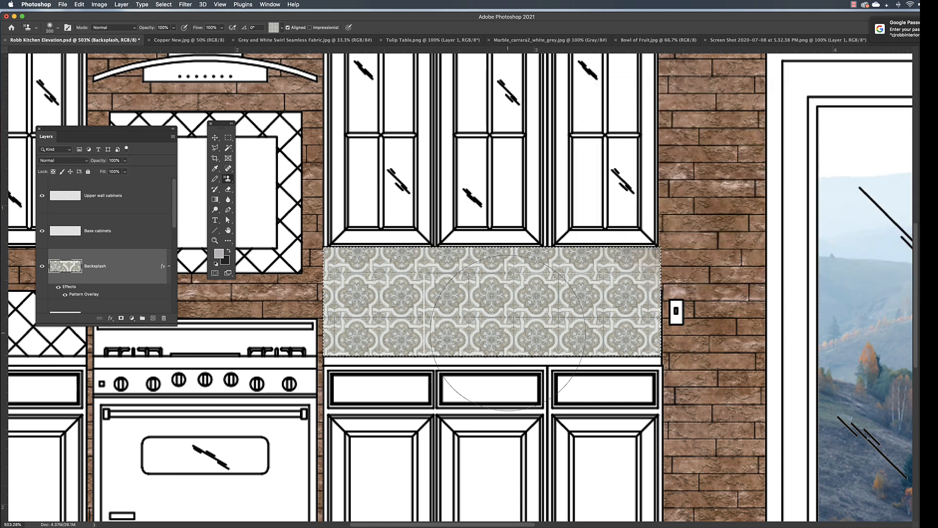
Step: Reduce the Pattern Stamp brush size to 70 pixels
key(bracketleft)
key(bracketleft)
key(bracketleft)
key(bracketleft)
key(bracketleft)
key(bracketleft)
key(bracketleft)
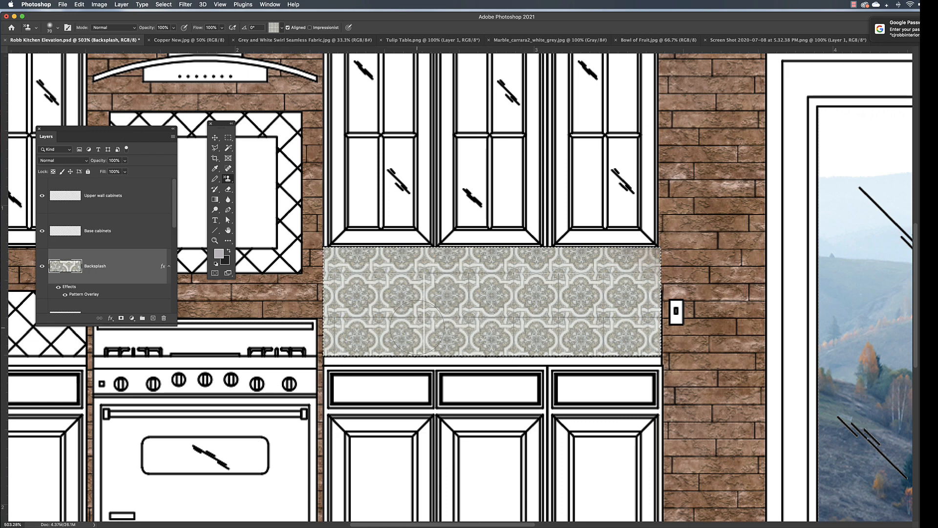
Step: Select the wall area between the range hood and the range and paint it with the tile pattern
drag(417, 328, 707, 329)
mouse_move(342, 330)
mouse_down()
mouse_move(366, 338)
mouse_move(344, 359)
mouse_up()
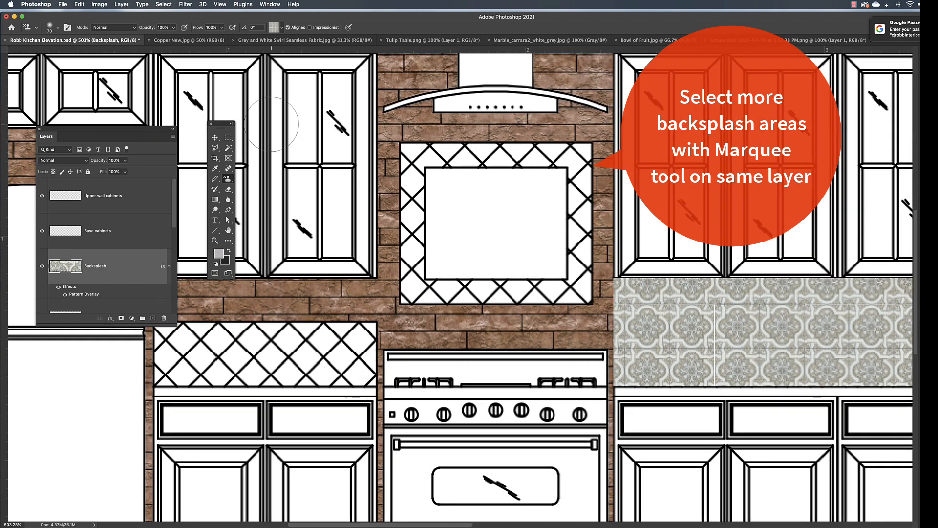
click(227, 138)
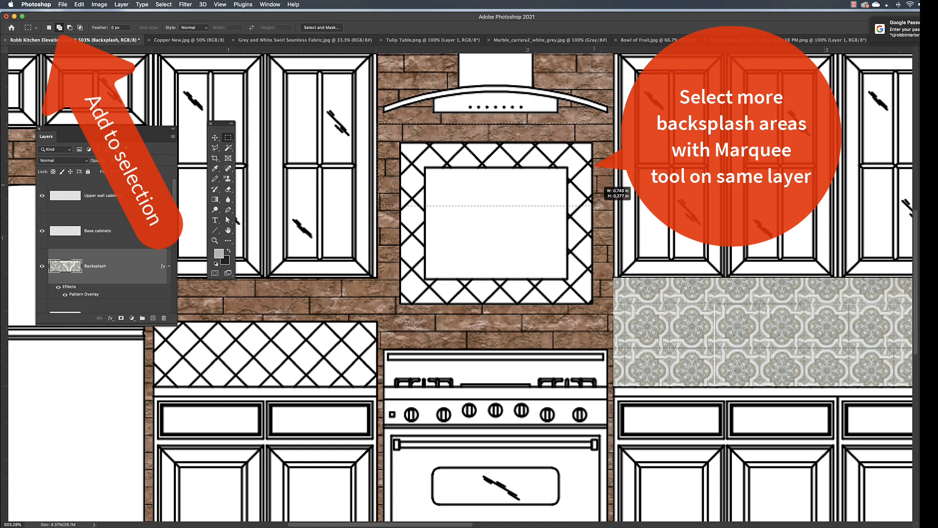
drag(598, 206, 614, 298)
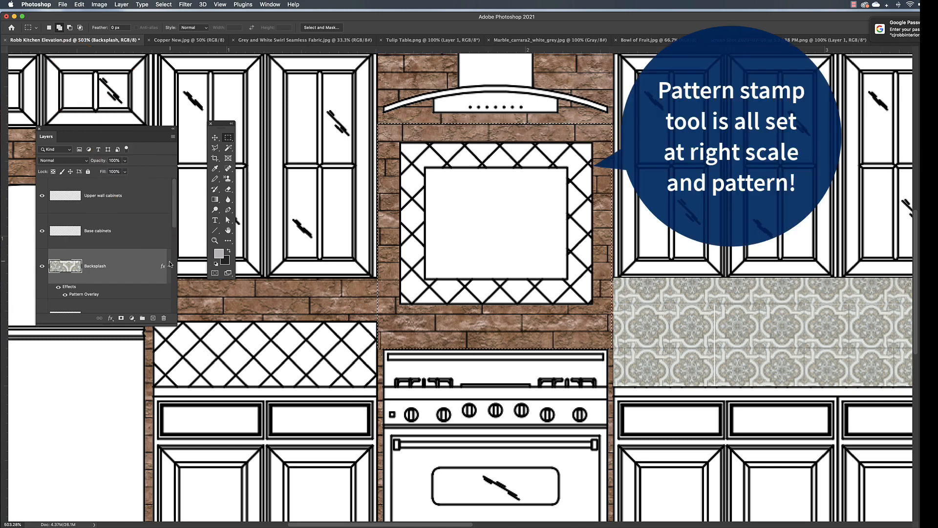
click(228, 178)
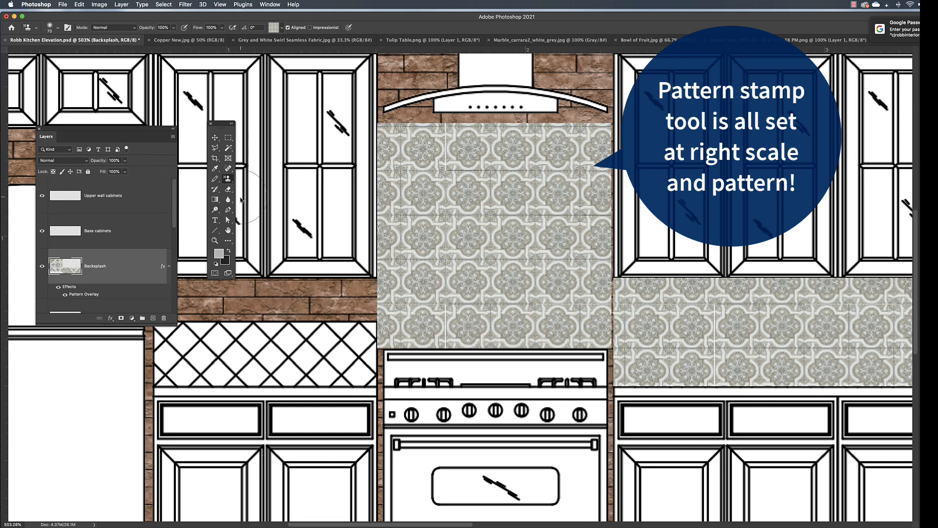
Step: Marquee-select the backsplash area between the refrigerator and the range, below the upper cabinets, and check its bounds with Transform Selection
click(227, 137)
drag(141, 135, 90, 128)
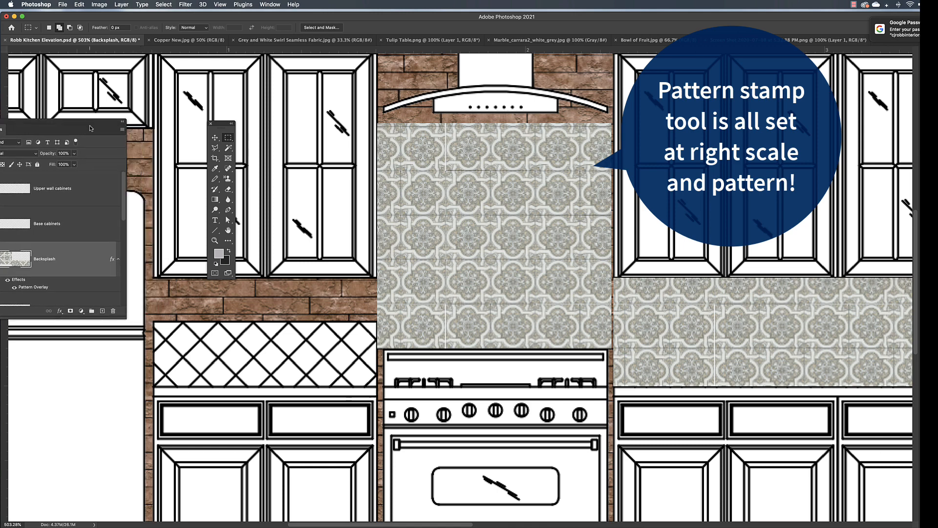
drag(144, 282, 378, 387)
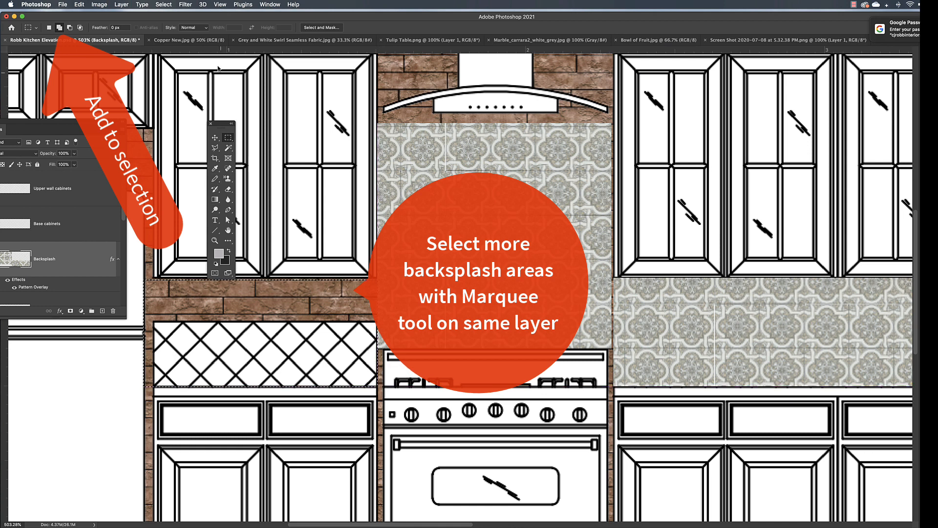
click(166, 5)
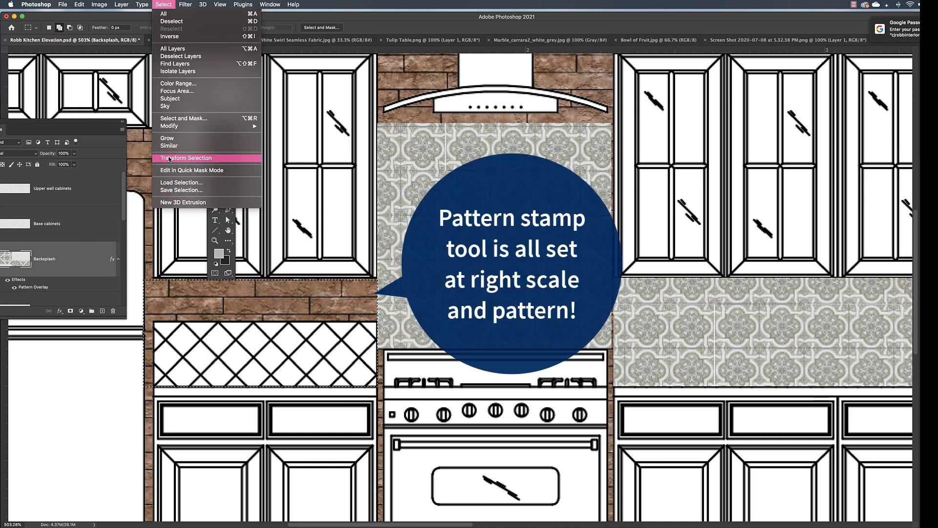
click(169, 157)
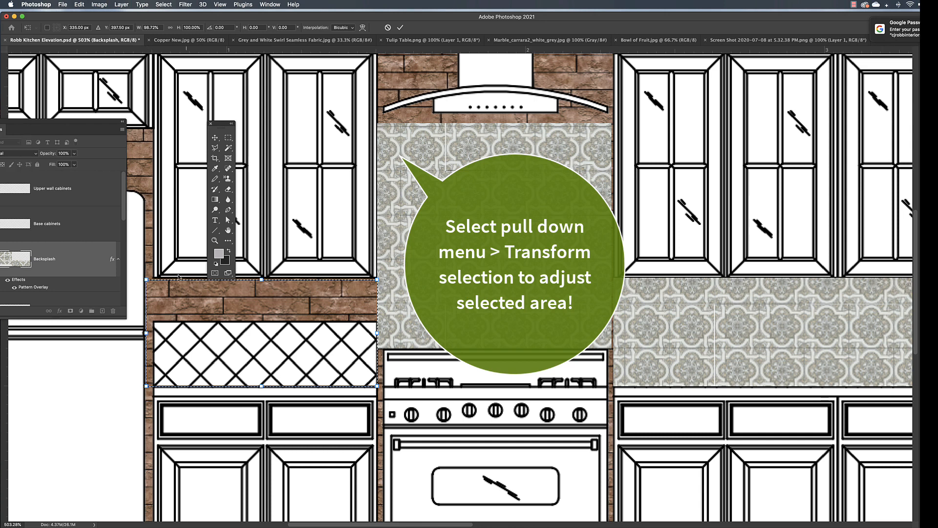
key(Return)
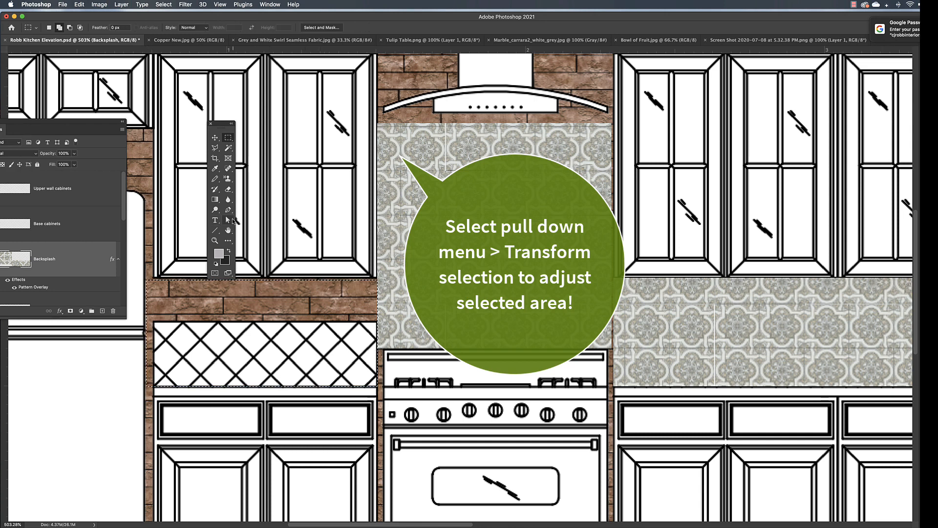
Step: Paint the selected area beside the refrigerator with the tile pattern using the Pattern Stamp tool, and deselect it
key(s)
mouse_move(154, 288)
mouse_down()
mouse_move(362, 298)
mouse_move(141, 322)
mouse_move(102, 342)
mouse_move(95, 362)
mouse_move(144, 369)
mouse_move(90, 373)
mouse_up()
key(super+d)
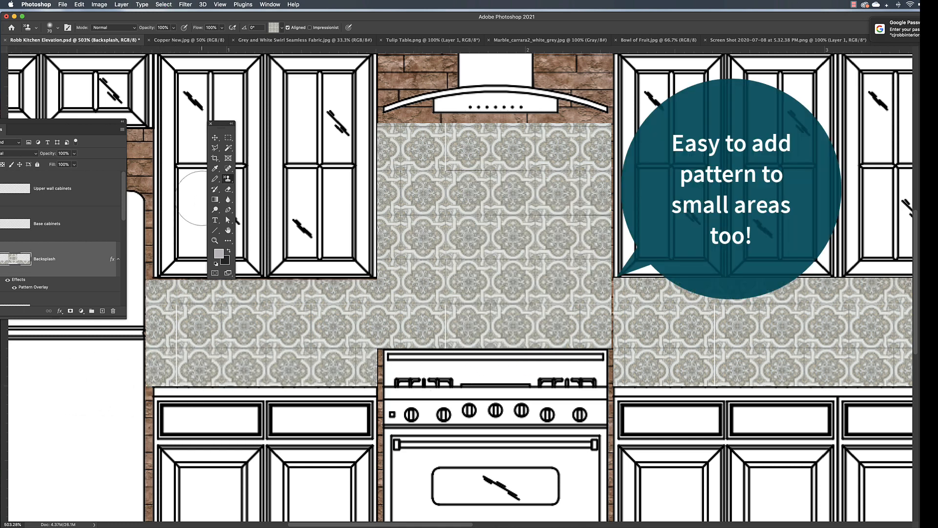
Step: Select the narrow brick strip between the range wall tile and the tiled area to its right with a rectangular marquee
click(215, 240)
drag(780, 339, 788, 313)
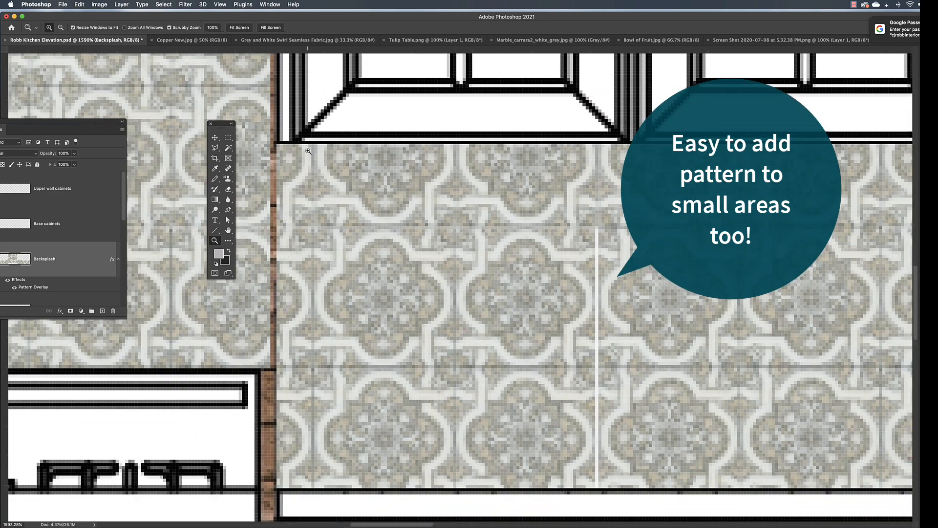
click(229, 138)
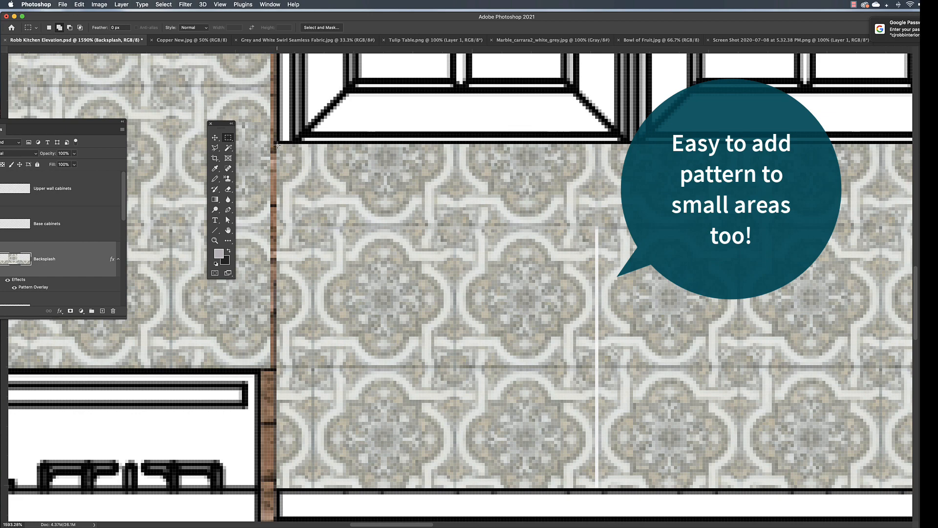
drag(277, 143, 271, 489)
Step: Reduce the Pattern Stamp brush size to 20 pixels and paint the selected strip with the tile pattern
click(227, 178)
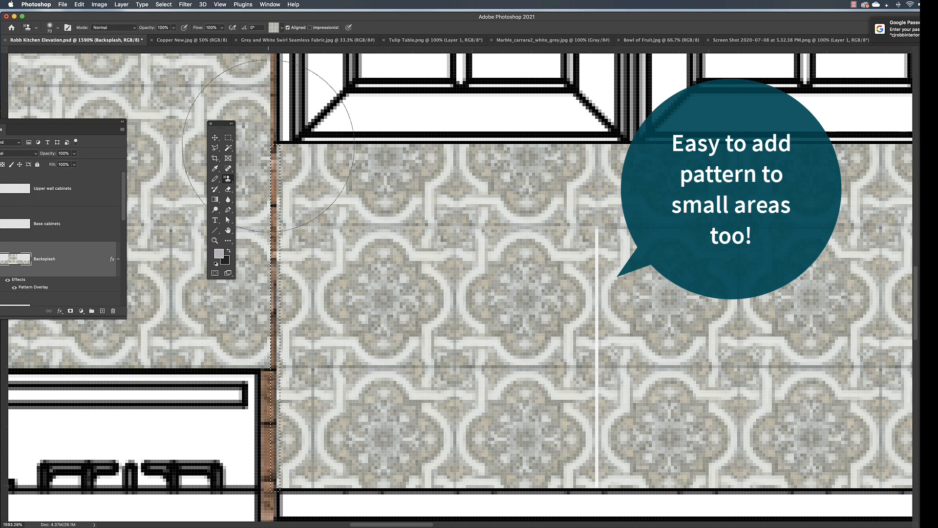
key(bracketleft)
key(bracketleft)
key(bracketleft)
key(bracketleft)
key(bracketleft)
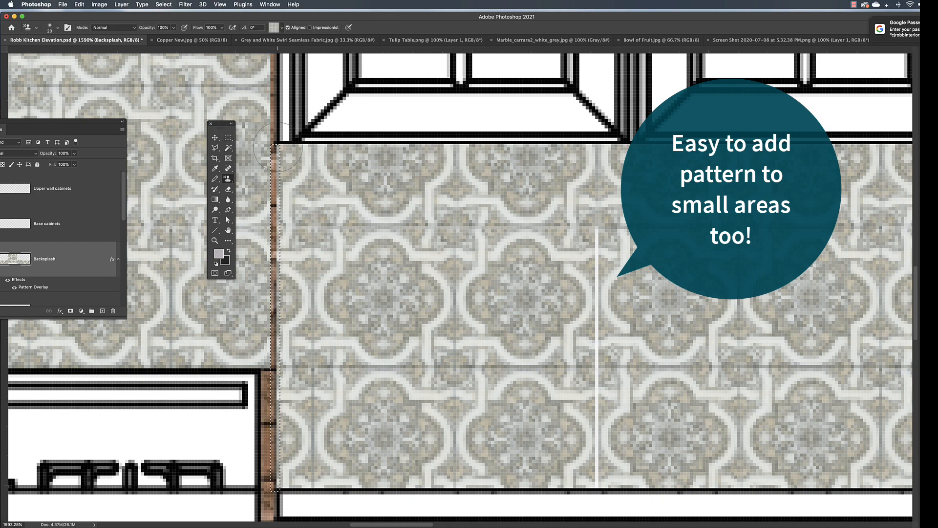
mouse_move(276, 206)
mouse_down()
mouse_move(279, 526)
mouse_move(293, 449)
mouse_move(283, 359)
mouse_up()
Step: Select the brick strip along the range's right side above the countertop, fill it with the tile pattern, and deselect
scroll(282, 361, down, 5)
scroll(283, 367, left, 4)
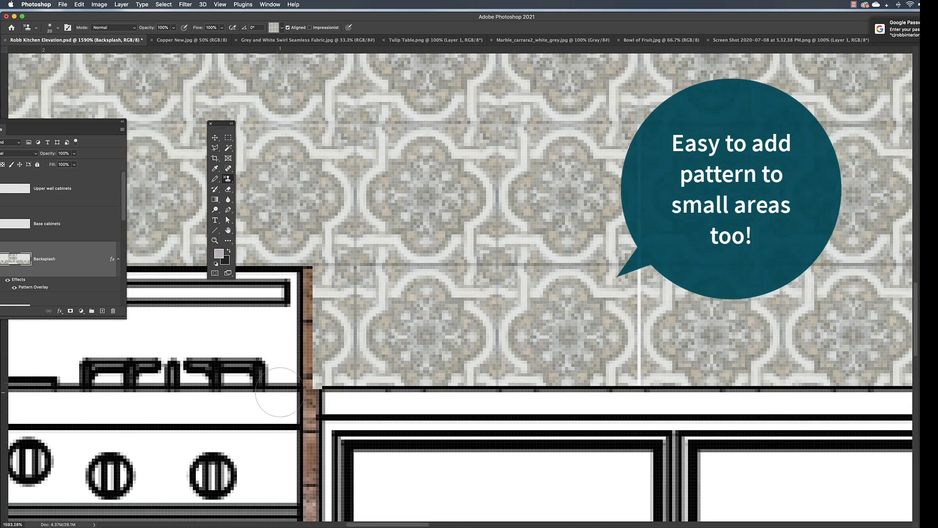
click(229, 140)
drag(341, 266, 335, 389)
key(s)
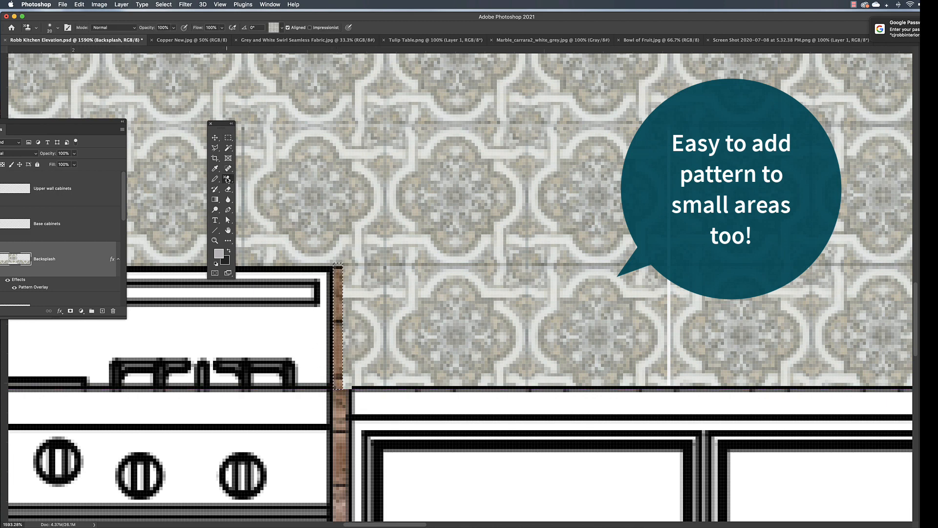
key(super+d)
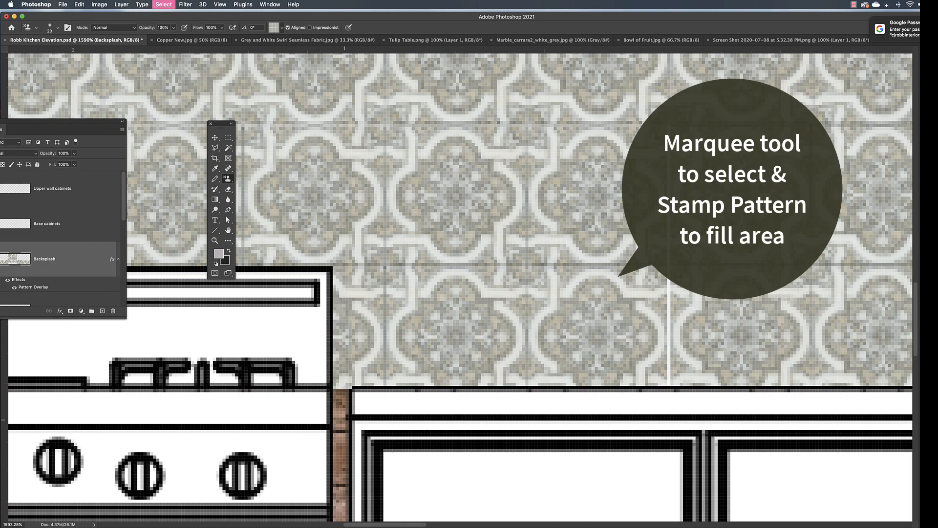
Step: Select the brick strip along the range's left side above the countertop and paint it with the tile pattern
drag(295, 393, 515, 392)
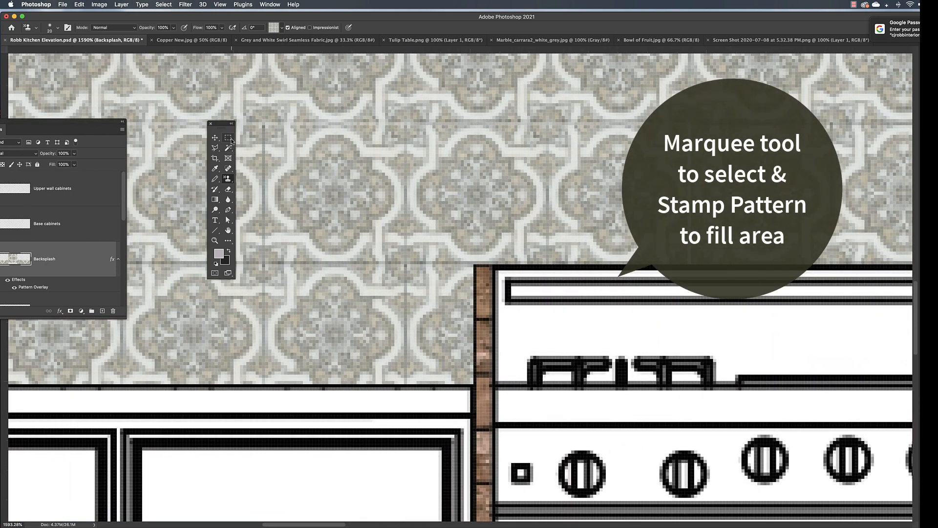
click(231, 139)
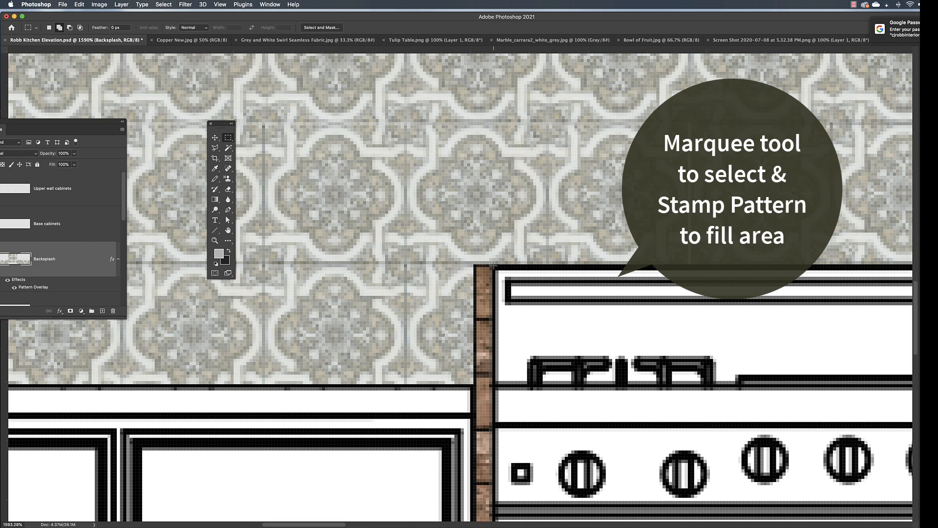
drag(494, 266, 475, 387)
click(227, 179)
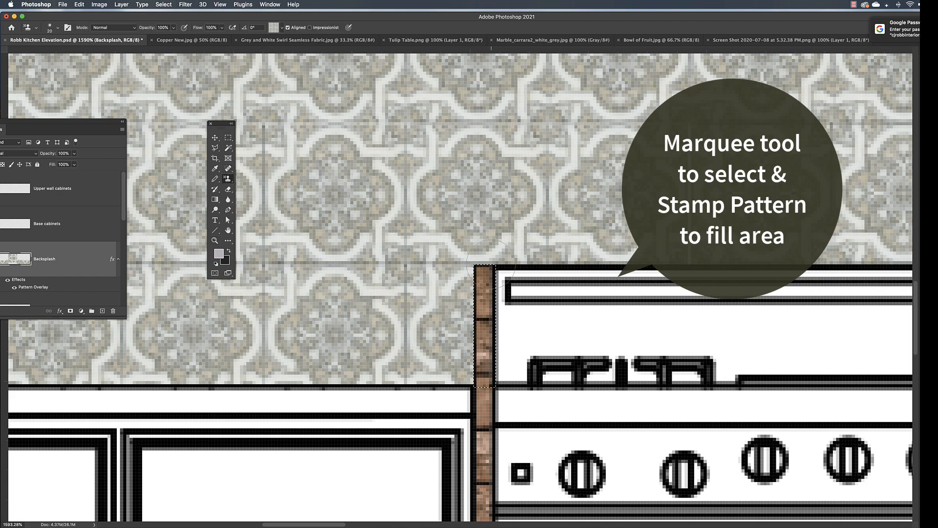
mouse_move(492, 264)
mouse_down()
mouse_move(491, 400)
mouse_move(491, 259)
mouse_up()
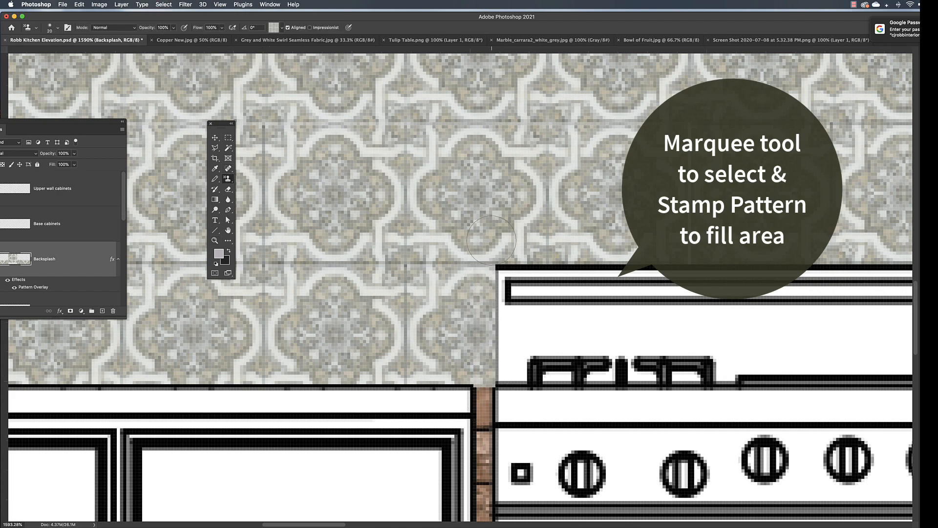
Step: Rasterize the layer style of the Backsplash layer
key(super+0)
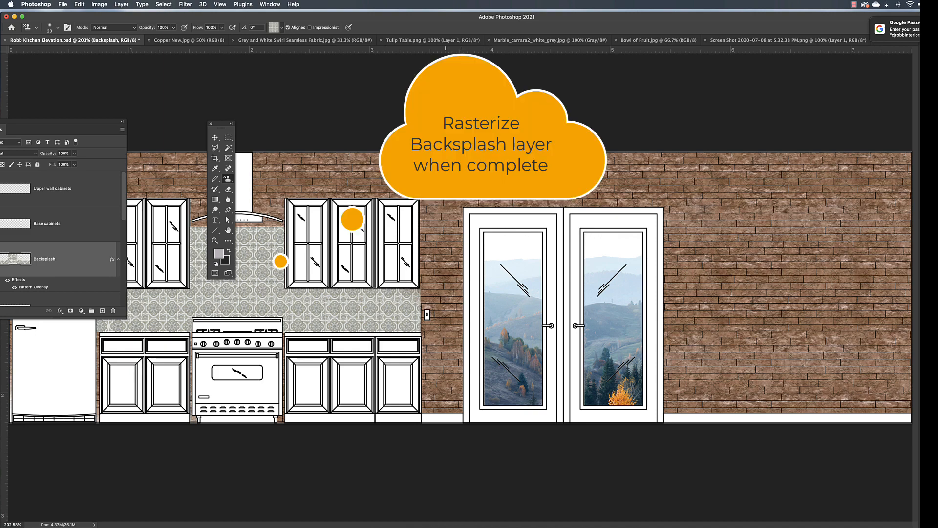
key(z)
alt+click(398, 286)
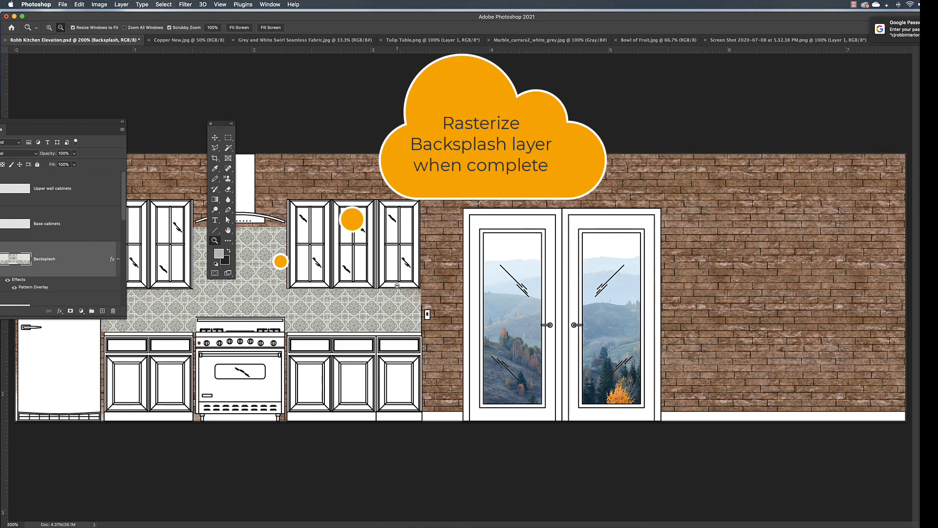
alt+click(398, 286)
drag(340, 279, 354, 278)
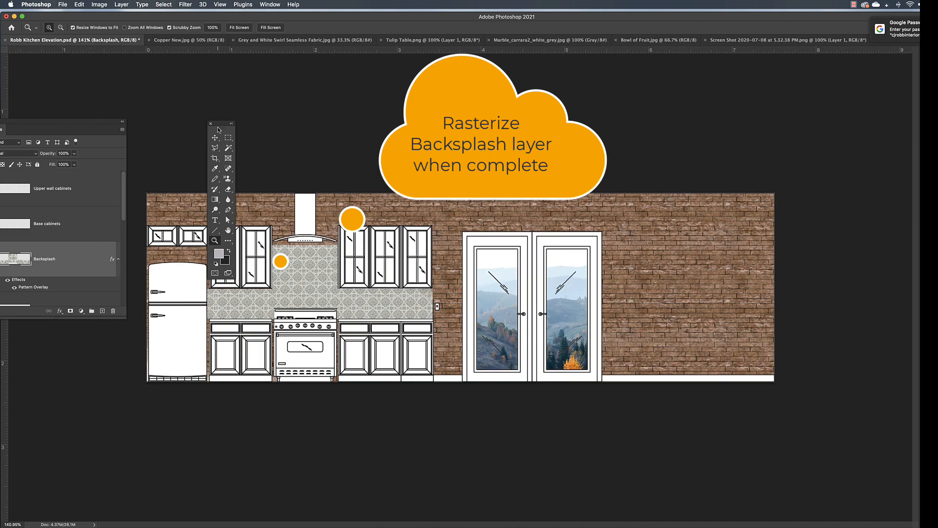
drag(219, 129, 627, 91)
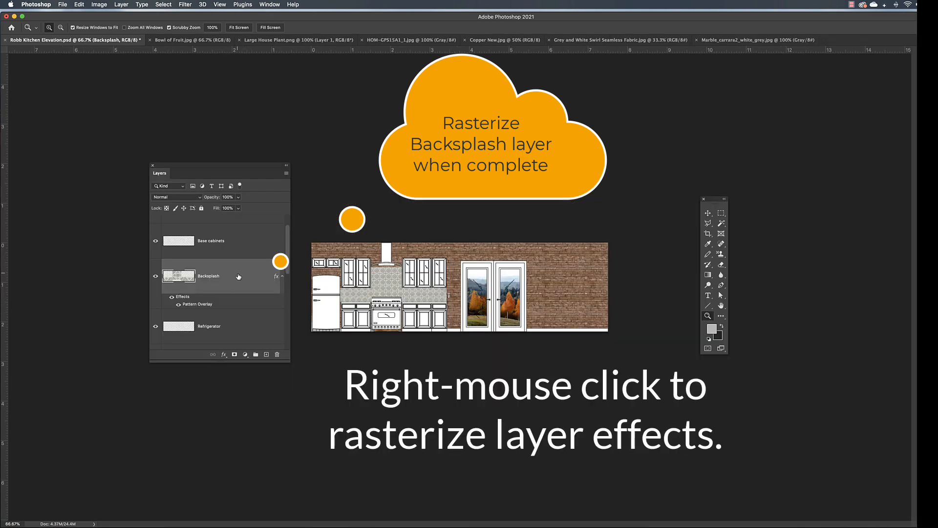
right_click(236, 274)
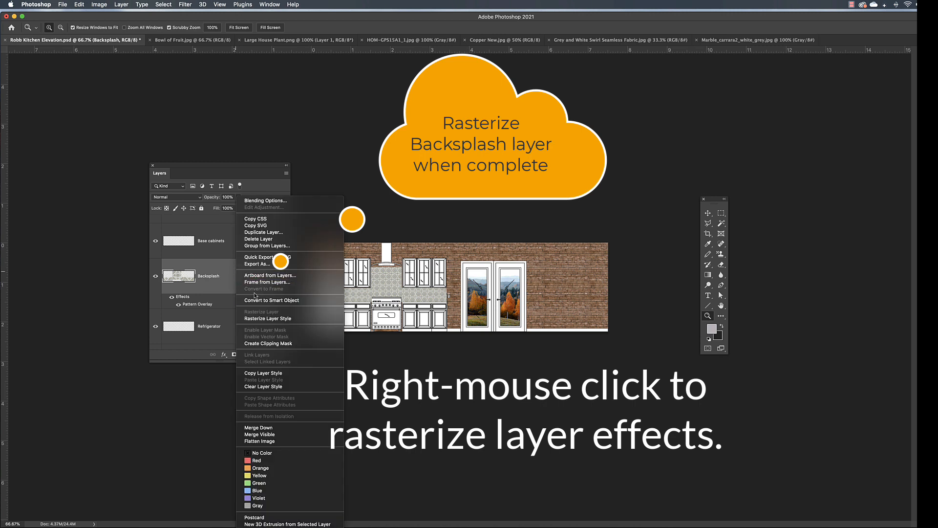
click(305, 319)
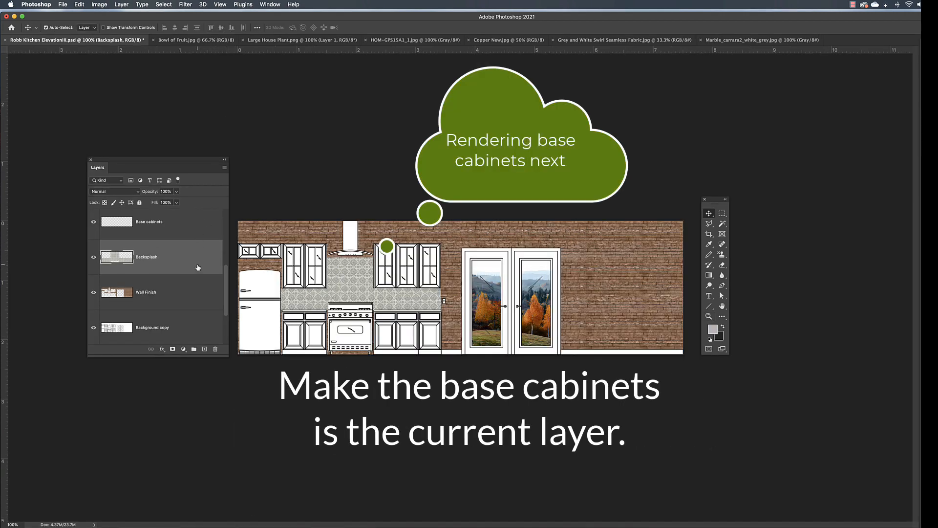
Step: Make Base cabinets the current layer and select the left stile of the leftmost base cabinet door with the Magic Wand
scroll(198, 267, up, 1)
click(188, 259)
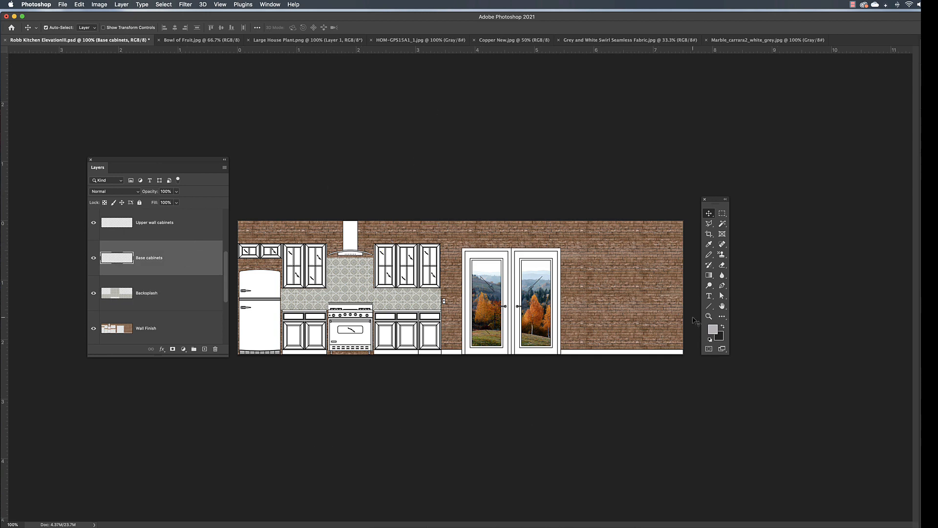
click(708, 316)
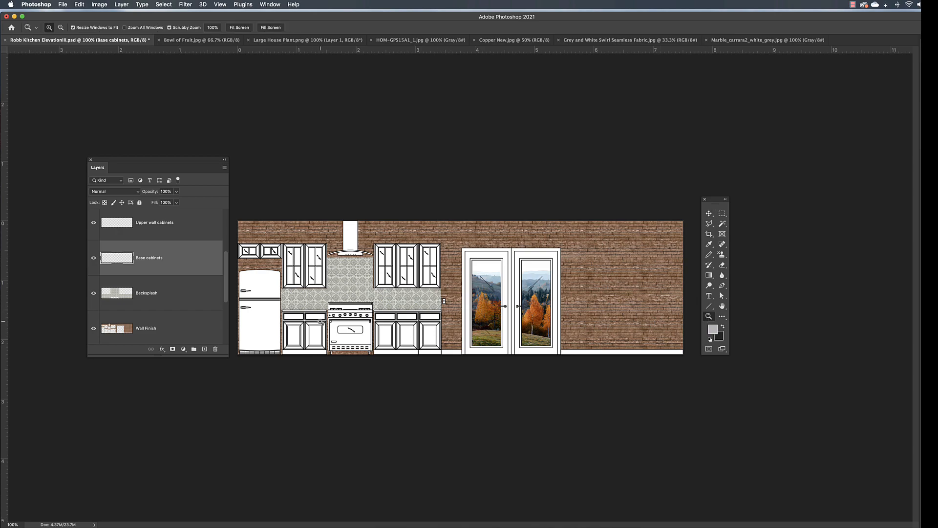
drag(318, 322, 498, 277)
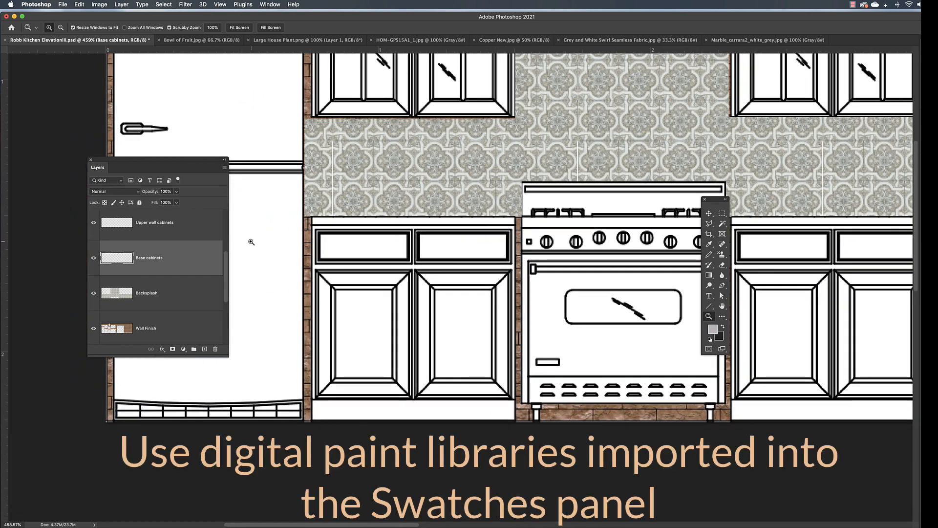
click(711, 214)
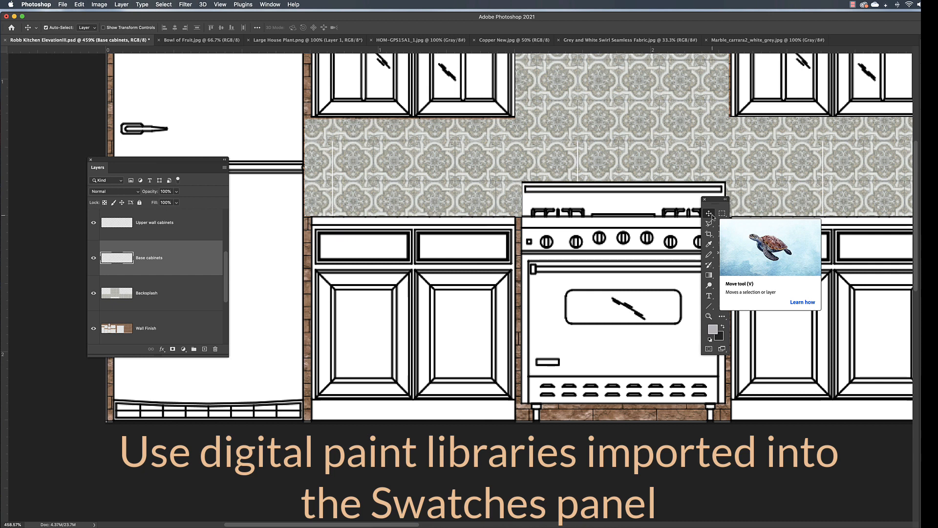
click(722, 224)
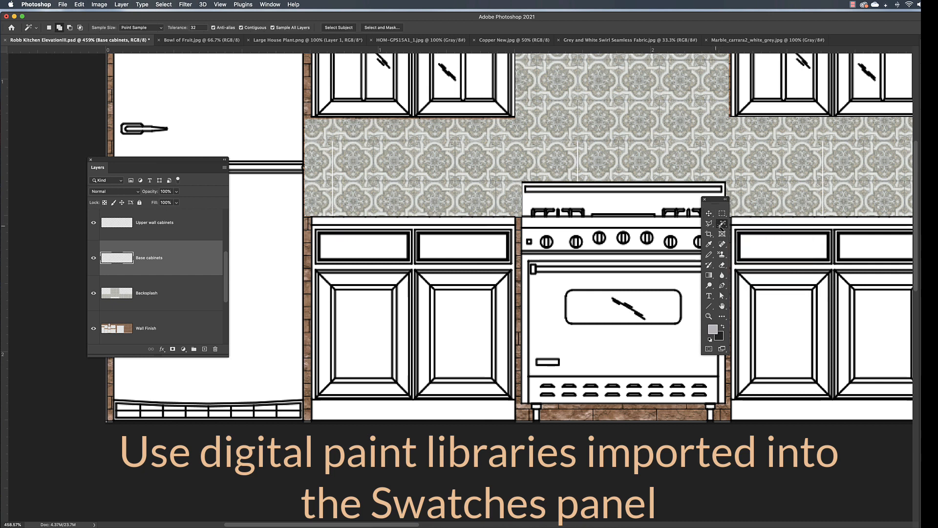
click(323, 305)
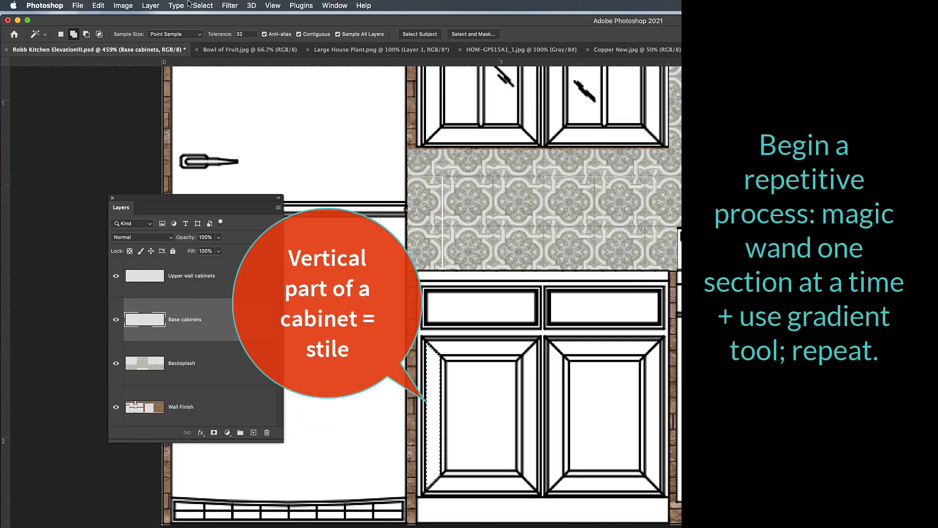
Step: Set the foreground color to Simple Stone (SW 9521) from the swatches and the background color to white
click(334, 6)
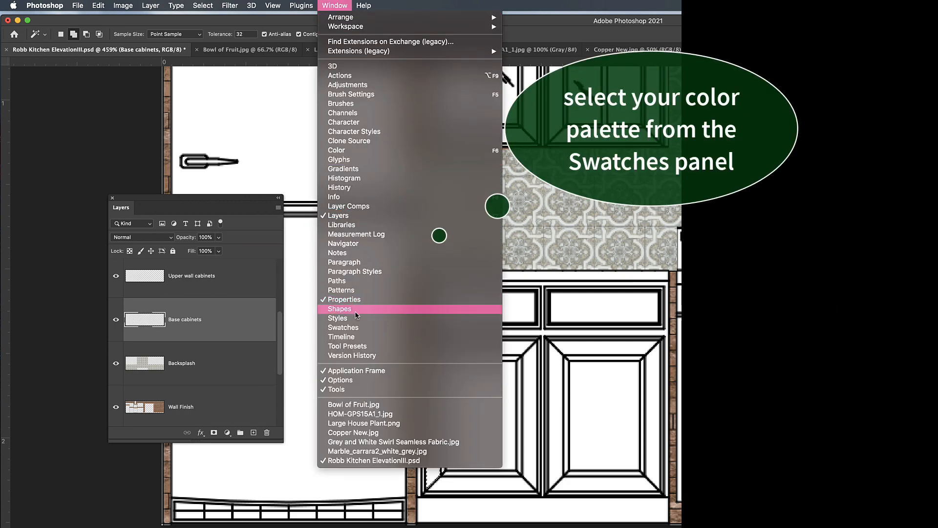
click(352, 328)
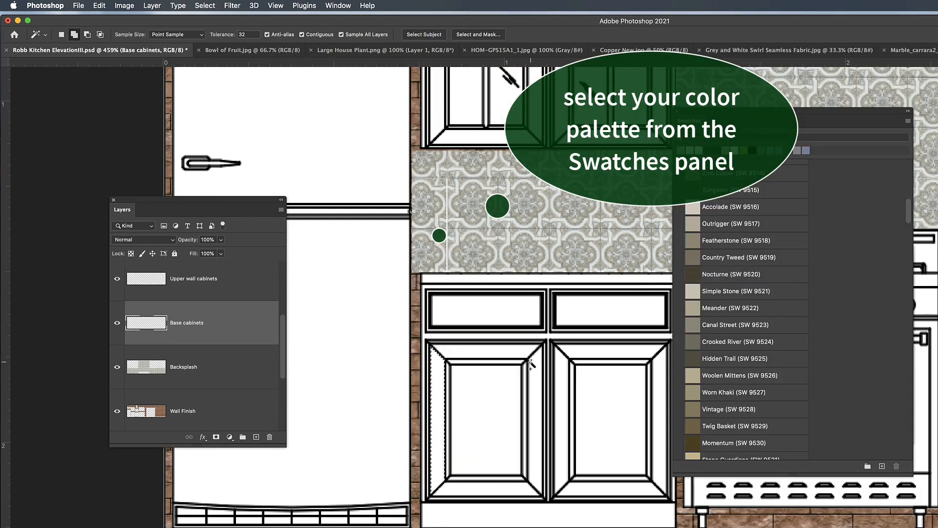
click(730, 291)
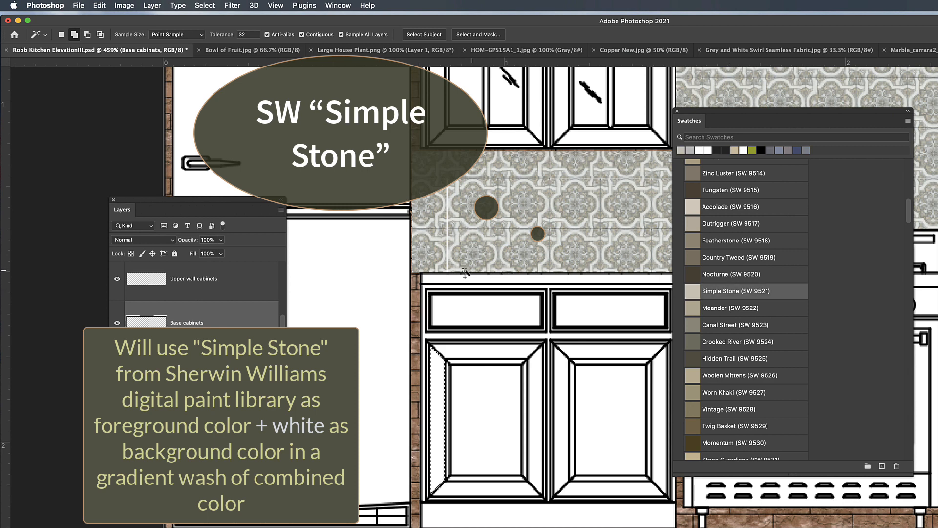
click(908, 111)
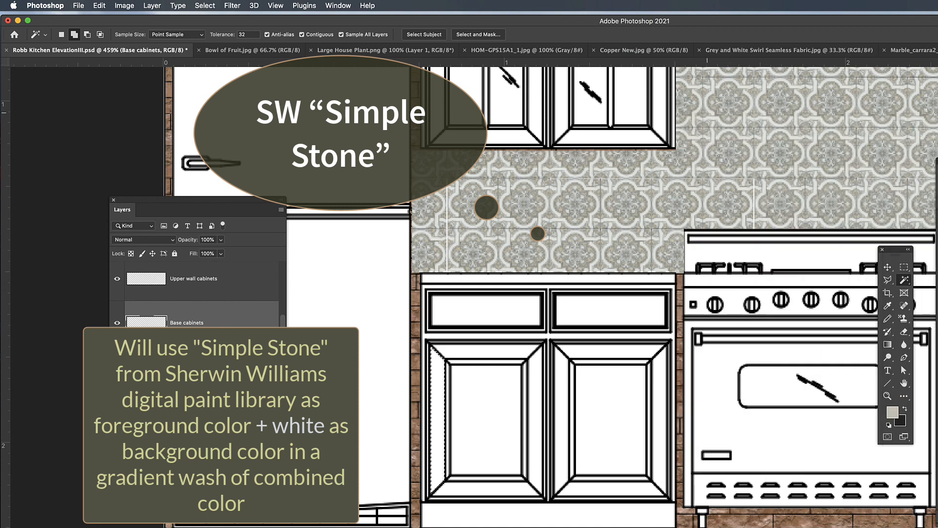
drag(895, 253, 609, 201)
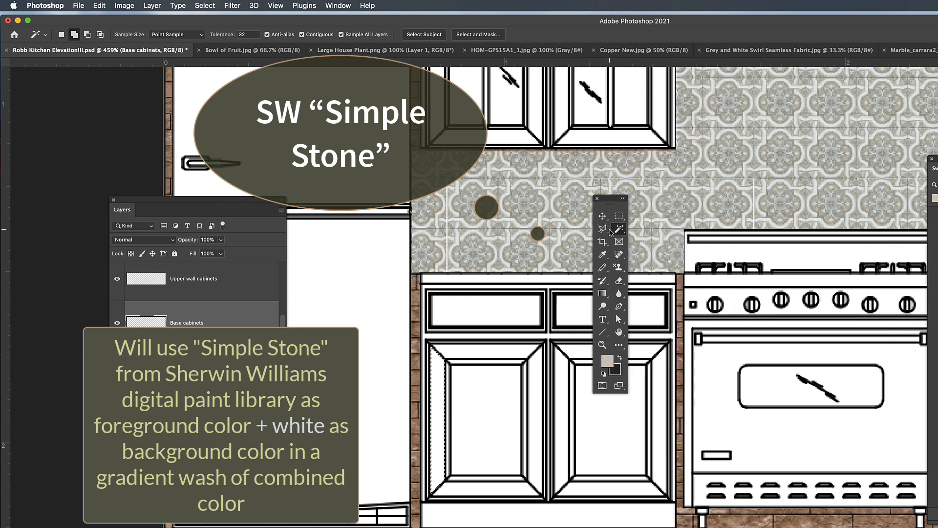
click(619, 360)
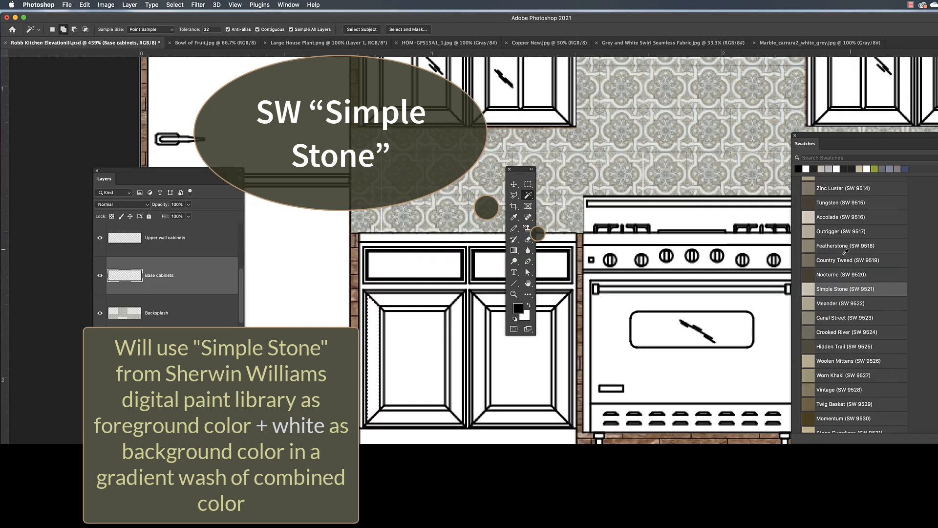
click(845, 288)
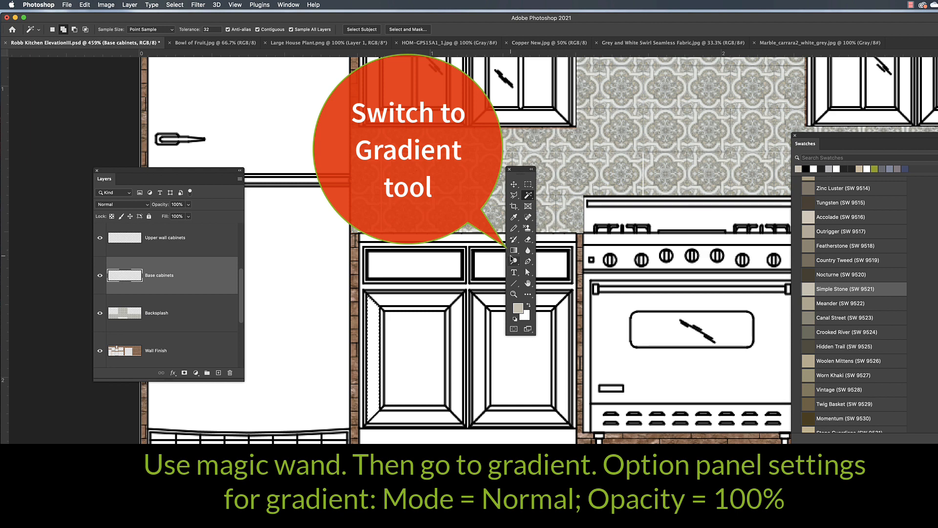
Step: Apply straight Simple Stone to white gradients to the left stile and top rail of the leftmost base cabinet door, and deselect
key(g)
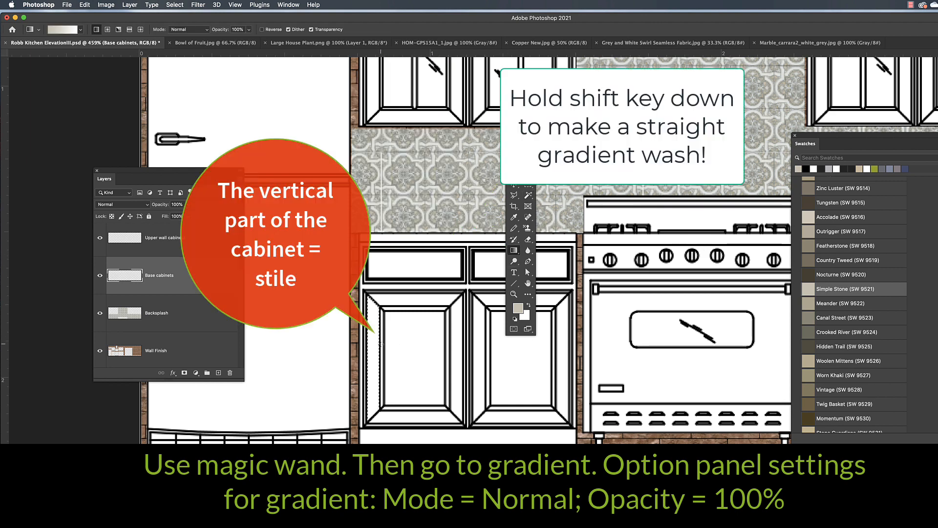
drag(381, 344, 381, 344)
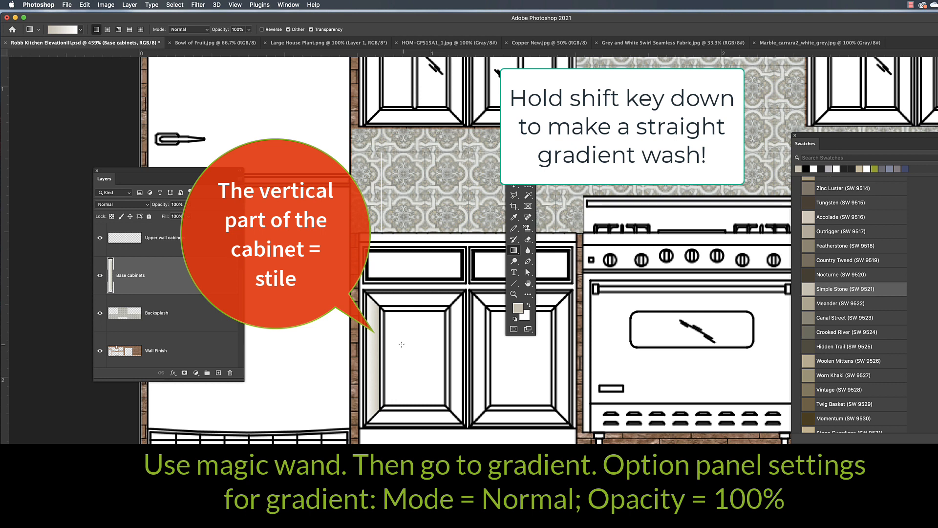
key(w)
click(415, 299)
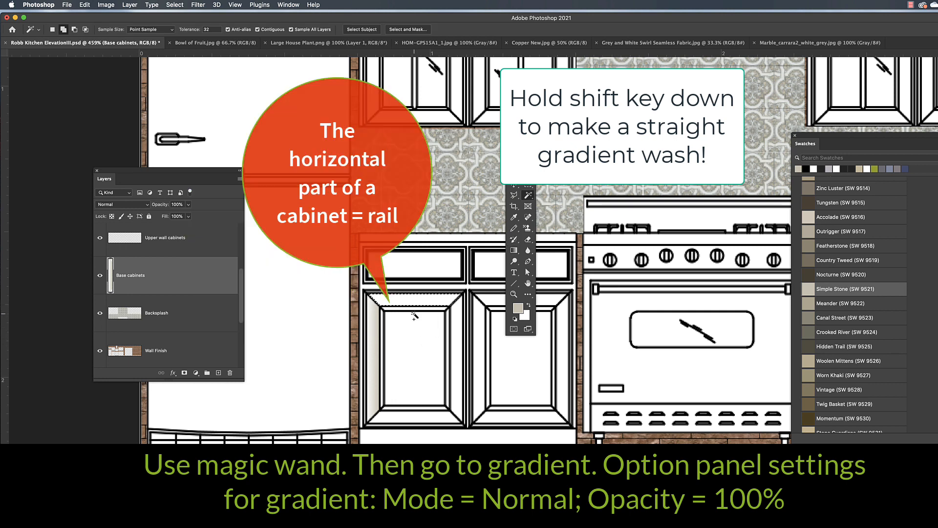
key(g)
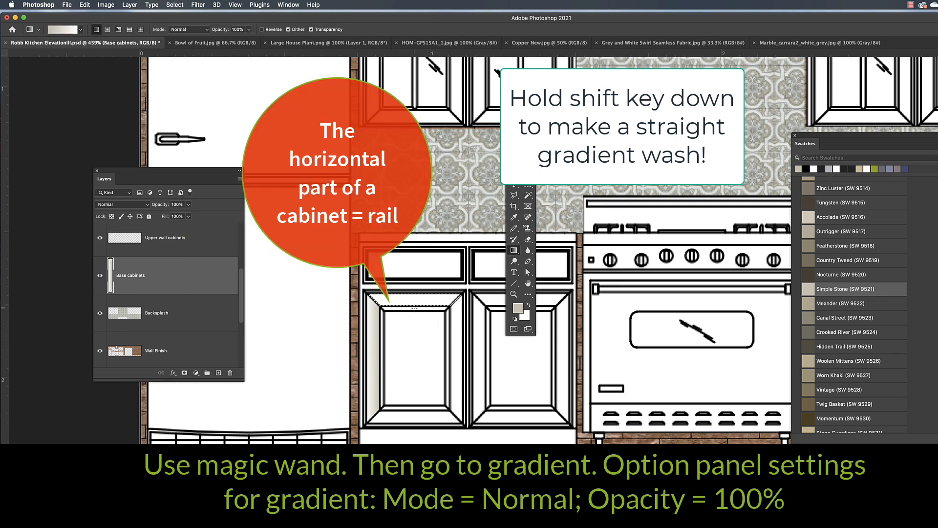
drag(414, 295, 414, 306)
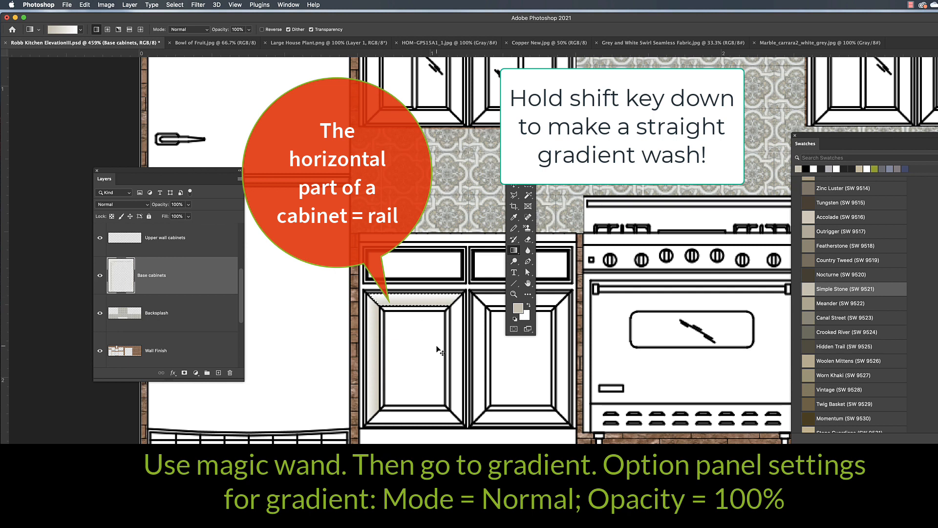
key(ctrl+d)
Step: Select the right stile of the leftmost base cabinet door, wash it with a straight gradient from its outer edge inward, and deselect
key(s)
key(w)
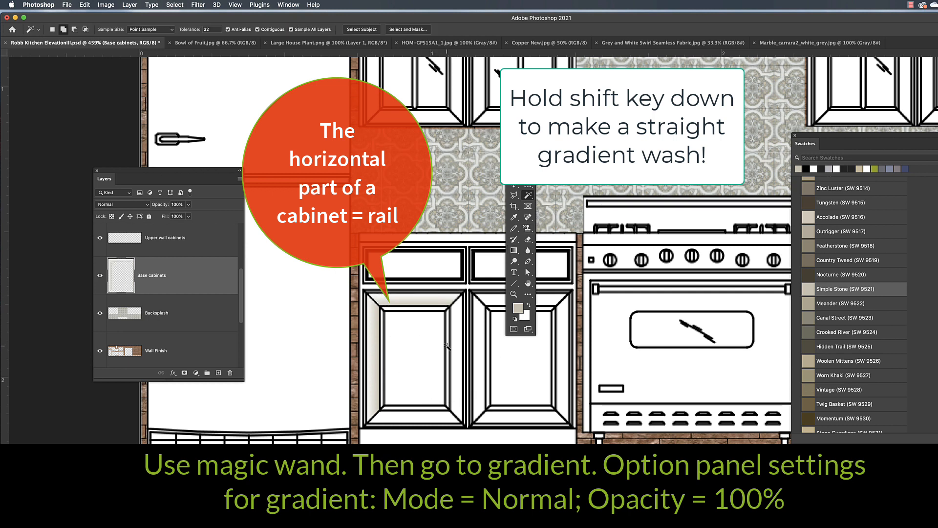
click(453, 346)
key(g)
drag(462, 374, 443, 374)
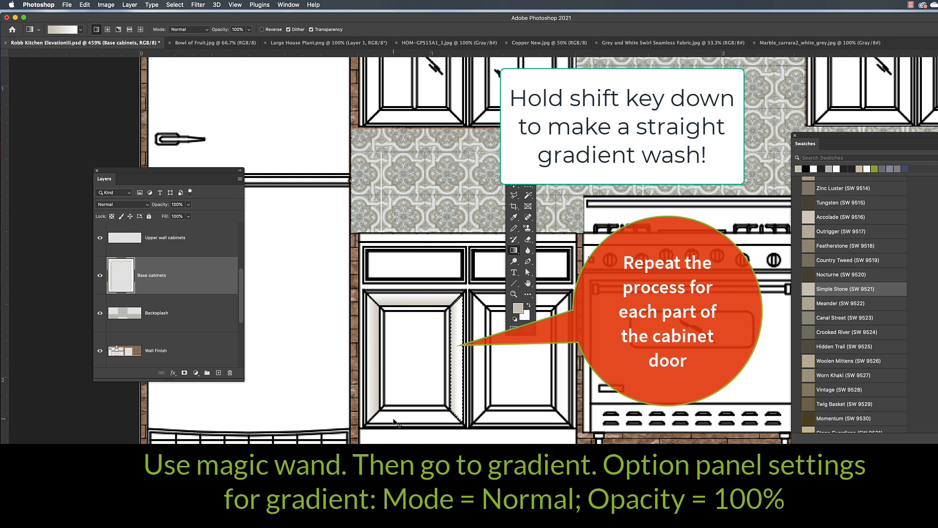
key(ctrl+d)
Step: Select the bottom rail of the leftmost base cabinet door, fill it with a vertical gradient wash, and deselect
scroll(389, 416, left, 1)
key(w)
click(404, 415)
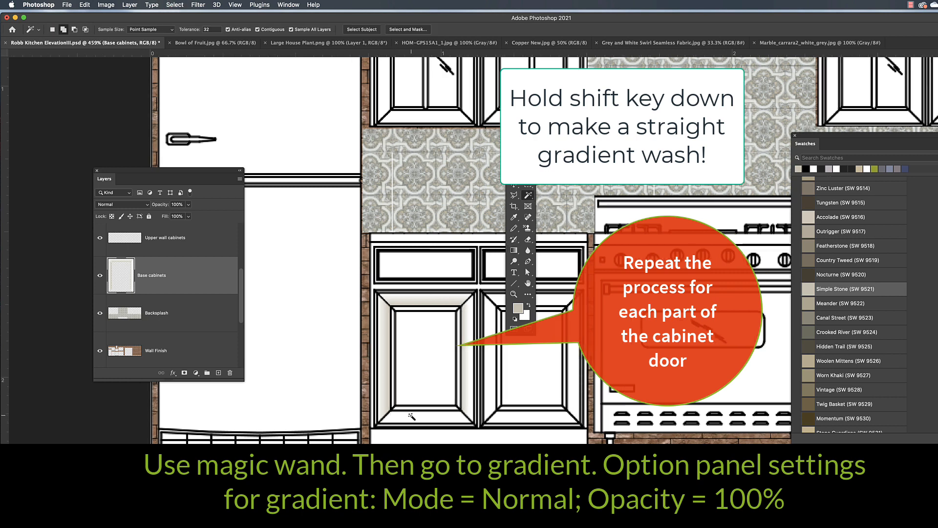
key(g)
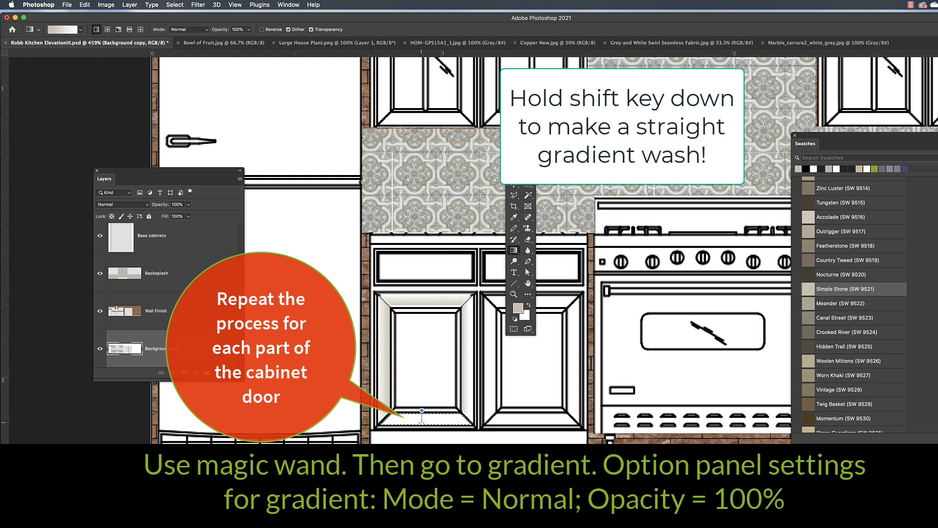
drag(421, 421, 422, 424)
key(ctrl+d)
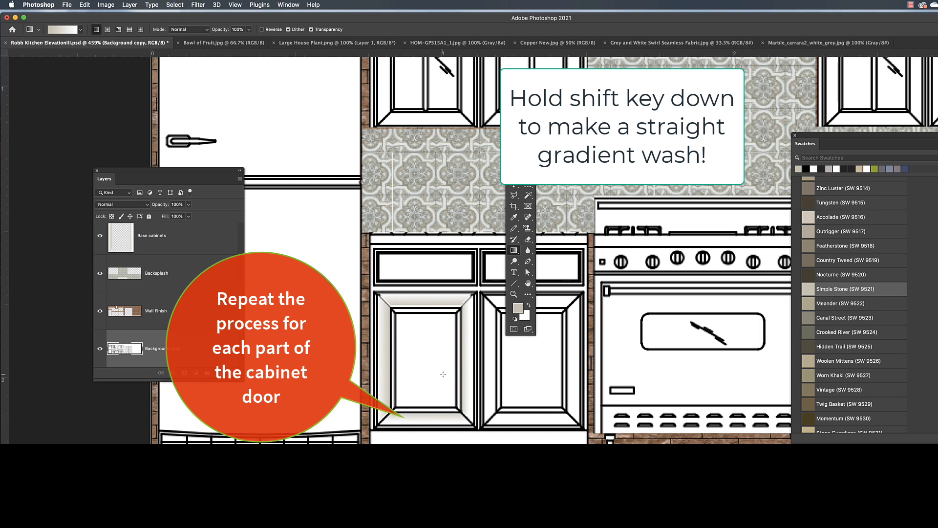
Step: Select the door's flat center panel and shade it with the Gradient tool in Multiply mode at 30% opacity
key(w)
click(434, 361)
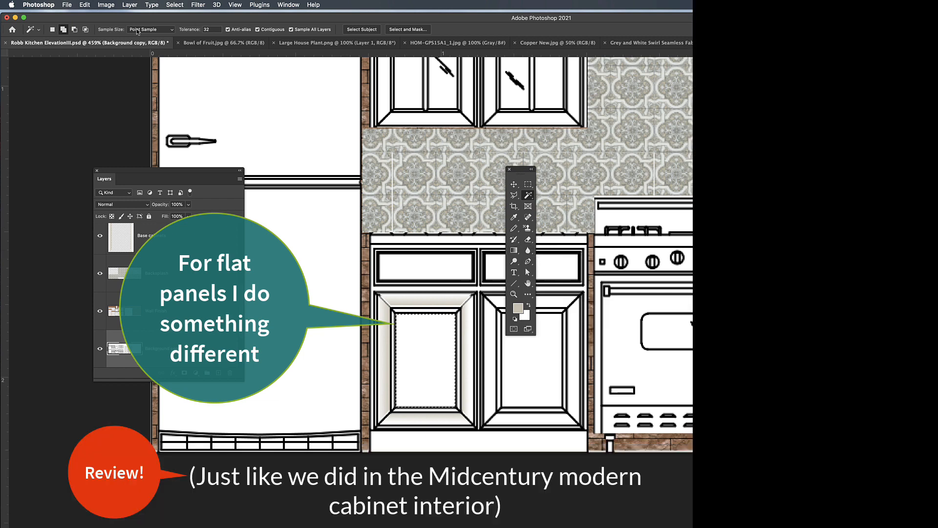
click(514, 249)
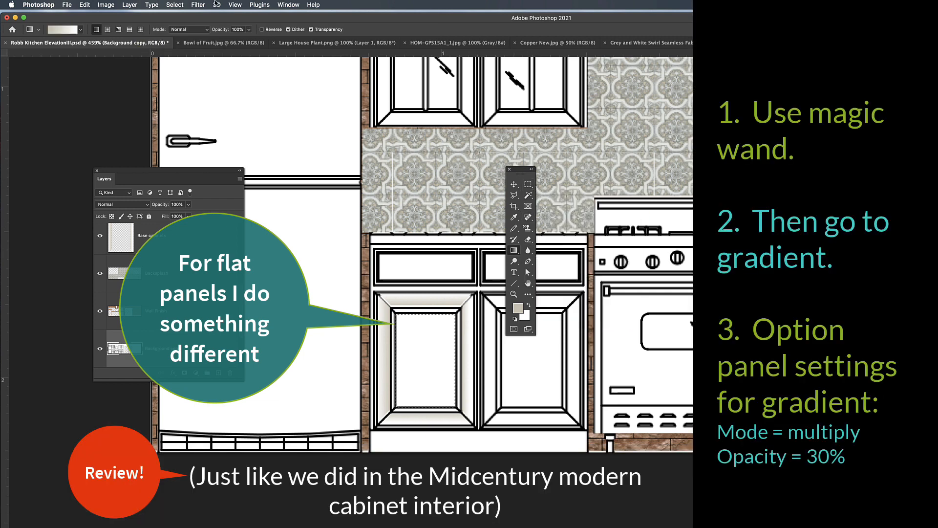
click(238, 29)
text(3)
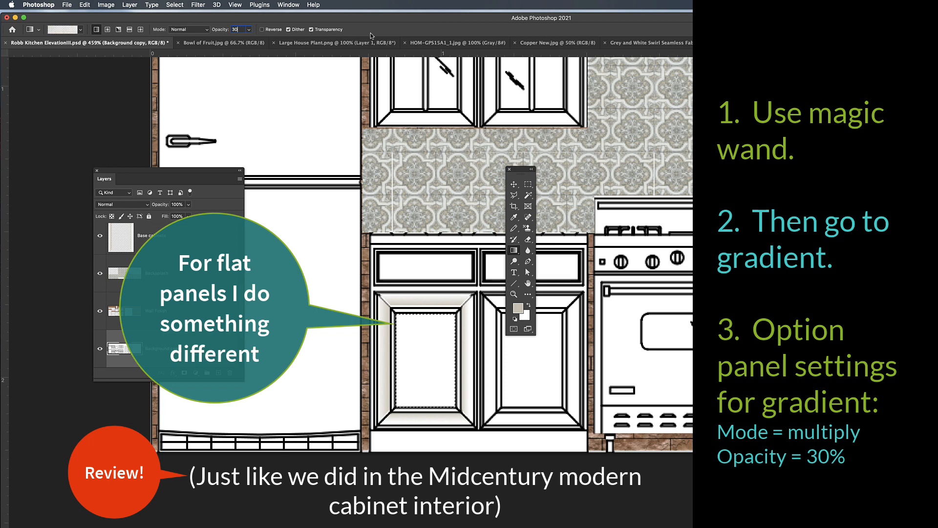
scroll(428, 287, down, 3)
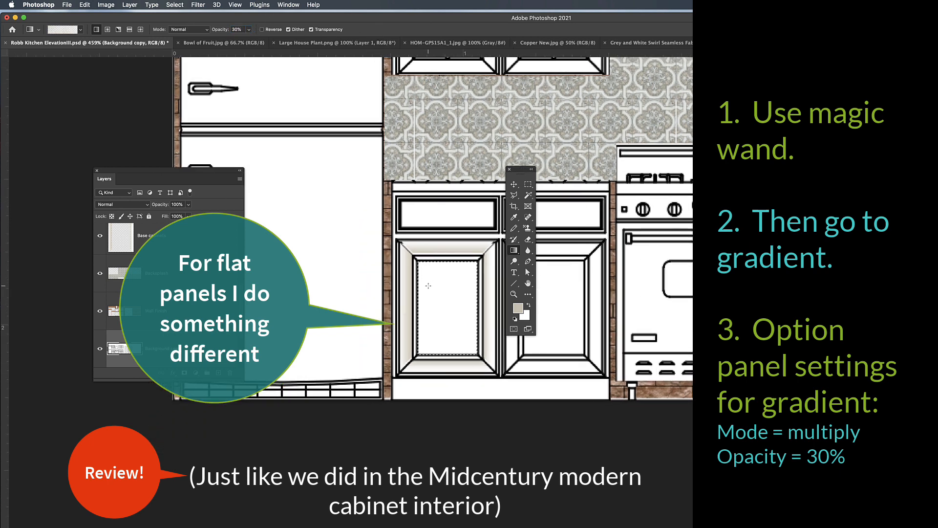
click(203, 30)
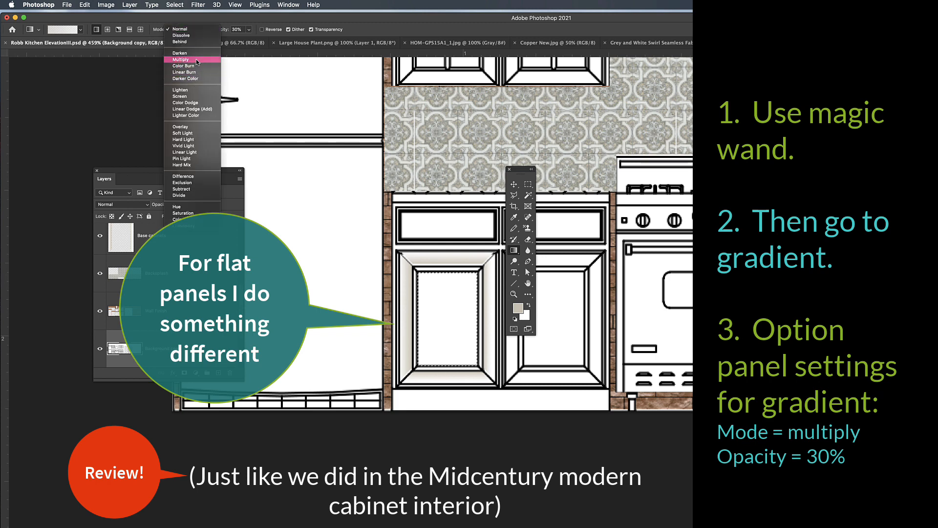
click(180, 59)
drag(425, 281, 458, 290)
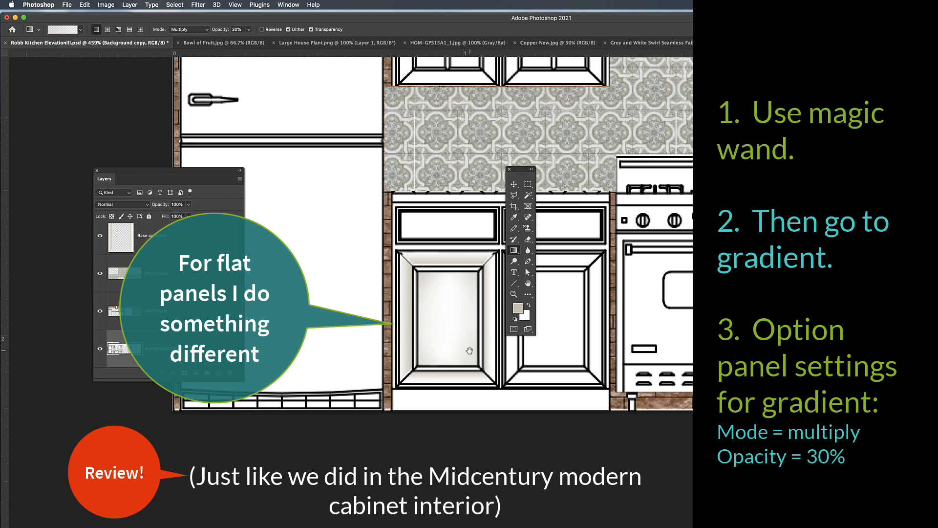
Step: Select all four inset bead strips around the door's flat panel with the Magic Wand
drag(469, 350, 356, 370)
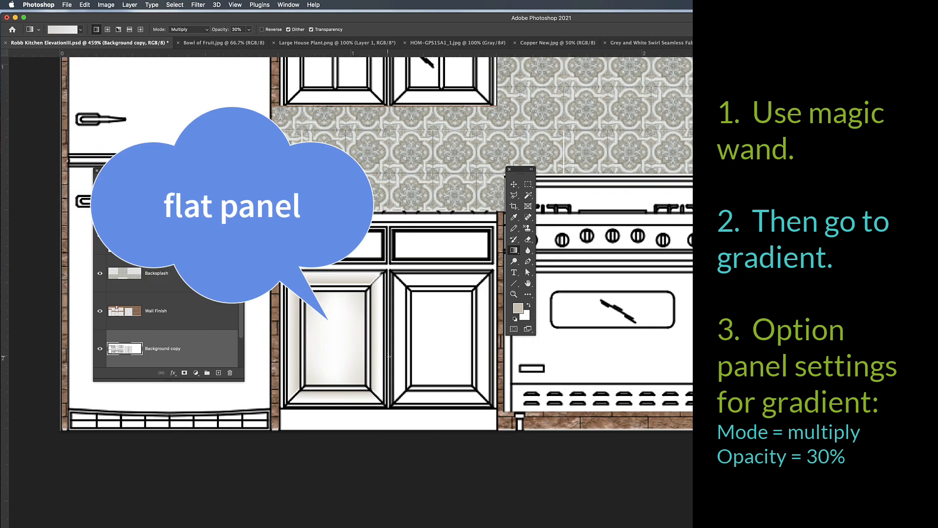
click(513, 293)
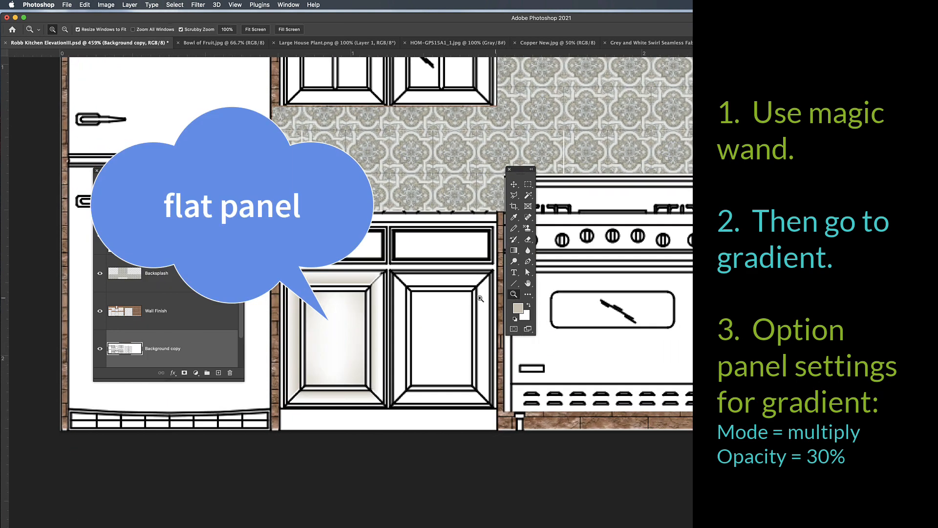
drag(326, 330, 350, 327)
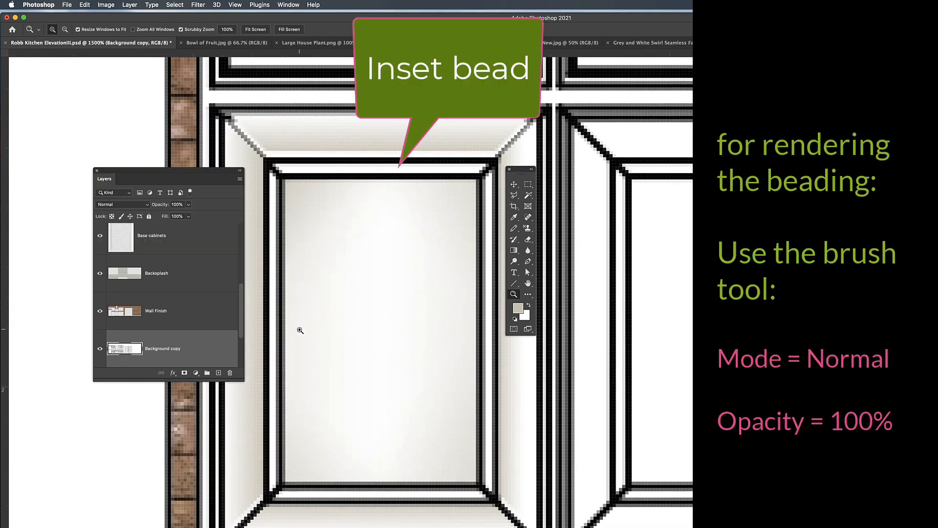
key(w)
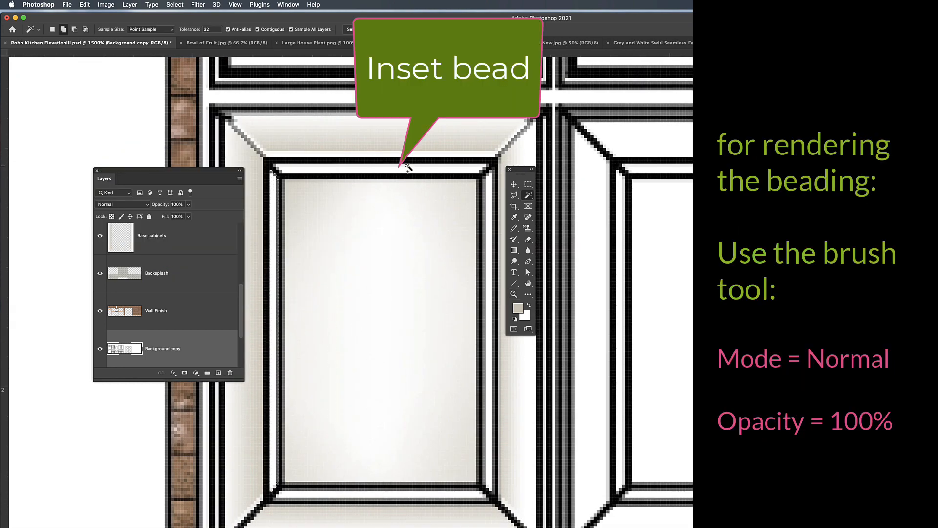
click(408, 169)
click(488, 207)
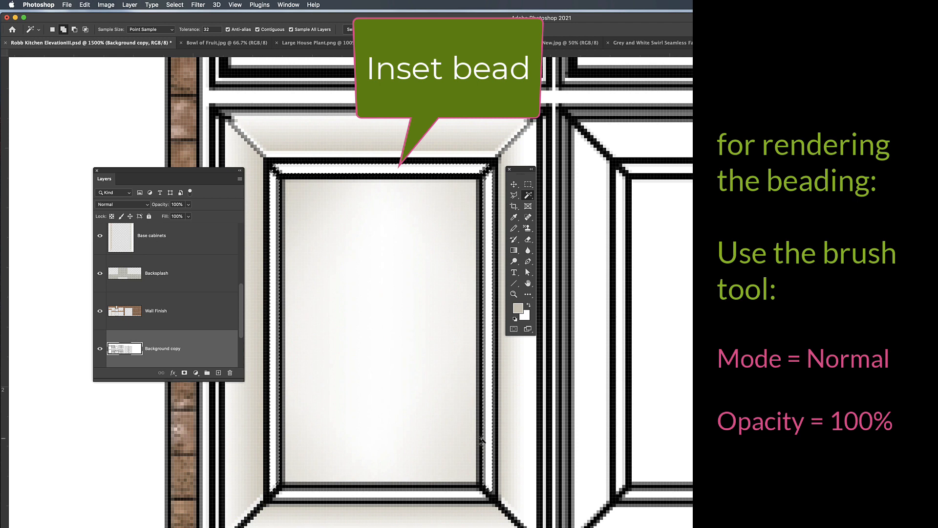
click(452, 492)
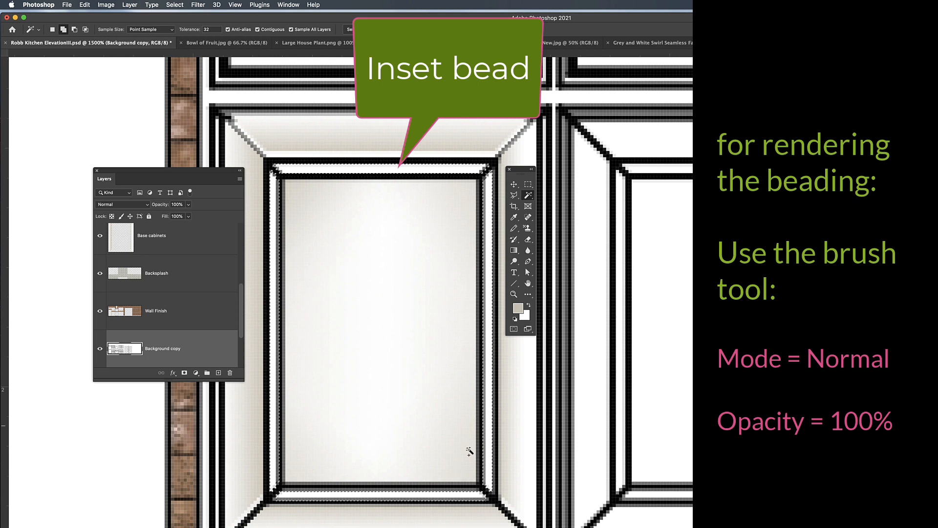
Step: Paint the selected inset bead in Simple Stone with a size 25 brush in Normal mode at 100% opacity, and deselect
click(514, 229)
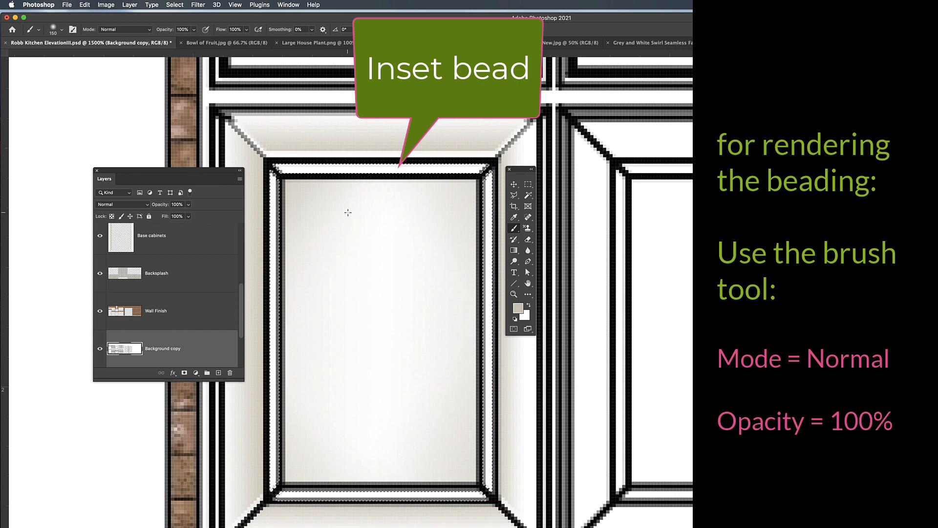
key([)
key([)
key([)
key([)
key([)
key([)
key([)
key([)
key([)
key([)
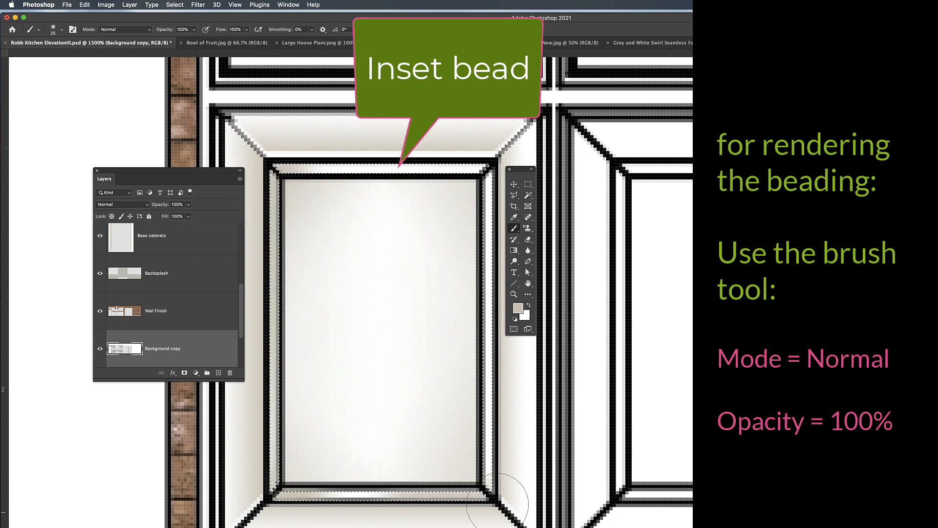
mouse_move(487, 488)
mouse_down()
mouse_move(487, 169)
mouse_move(234, 162)
mouse_move(256, 487)
mouse_move(504, 505)
mouse_up()
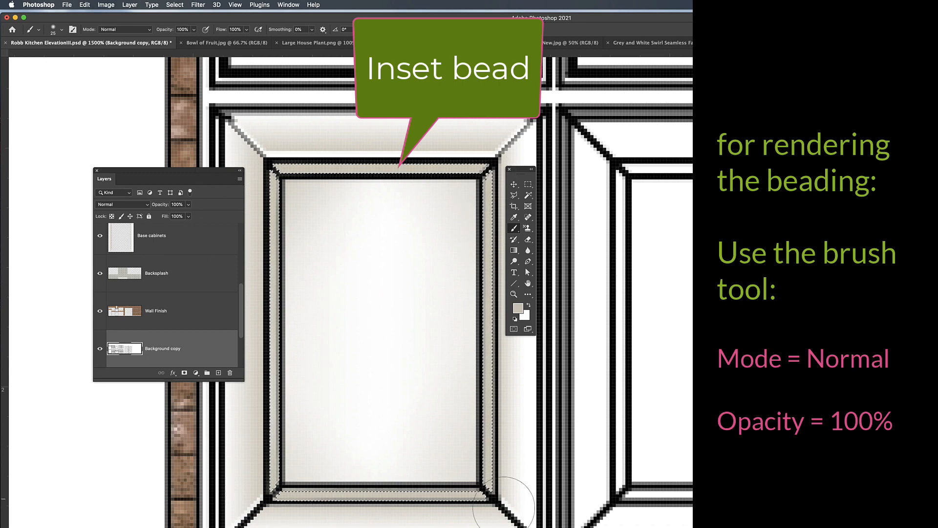
key(super+d)
Step: Select the toe kick below the two left base cabinet doors, fill it with a Multiply gradient wash at 30% opacity, and deselect
key(super+0)
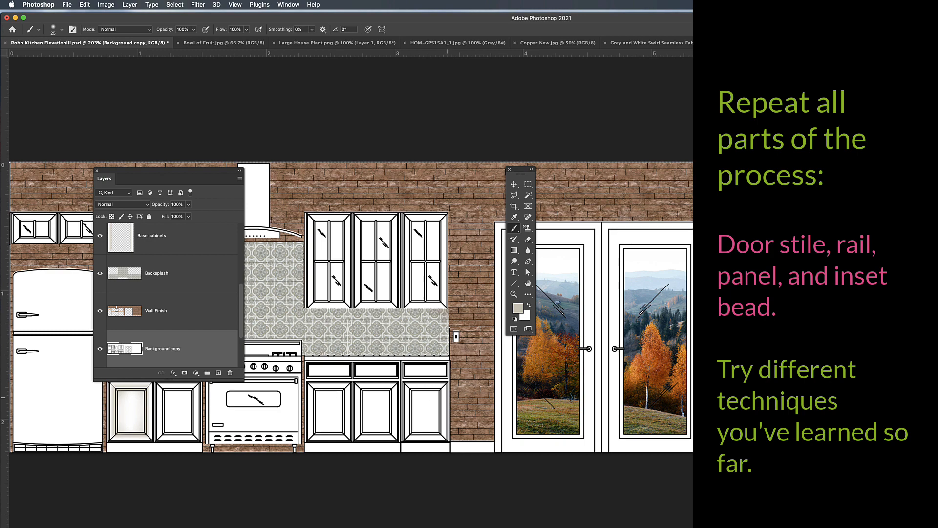
drag(197, 169, 410, 165)
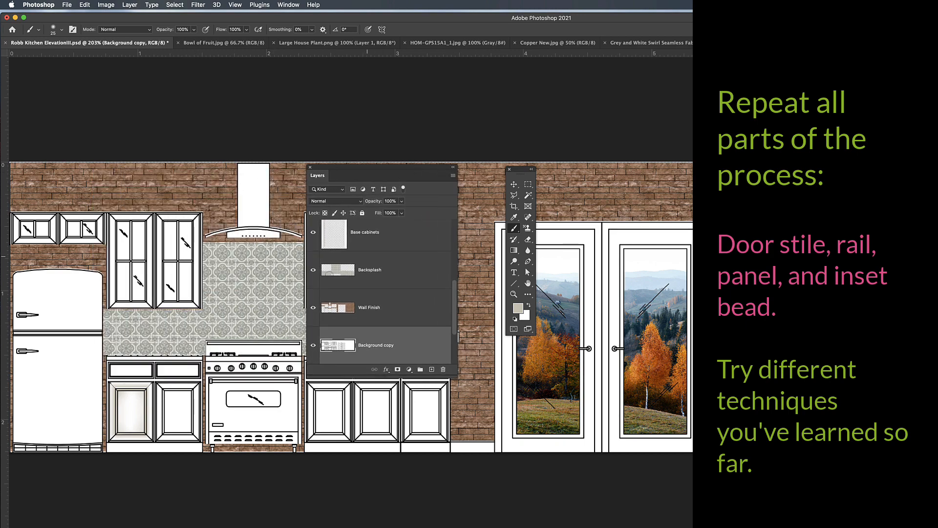
key(z)
drag(136, 442, 187, 440)
key(w)
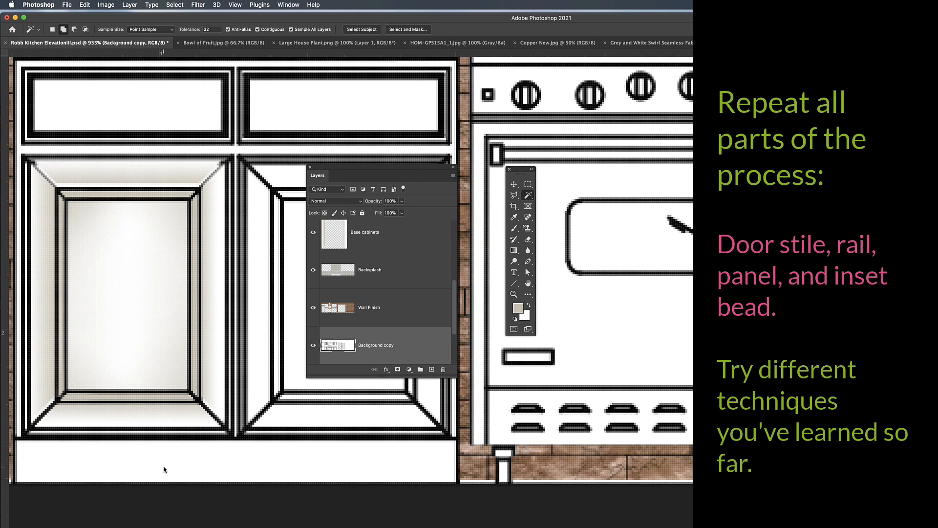
click(178, 454)
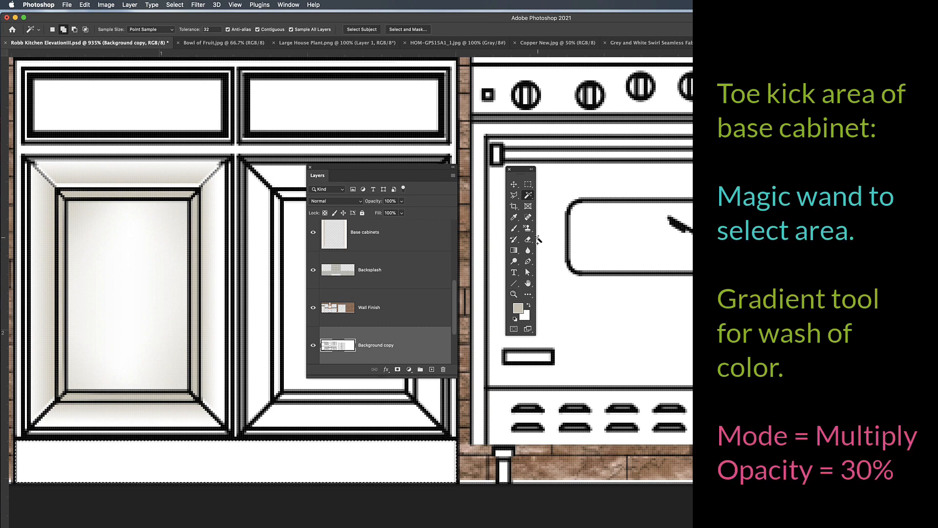
click(514, 250)
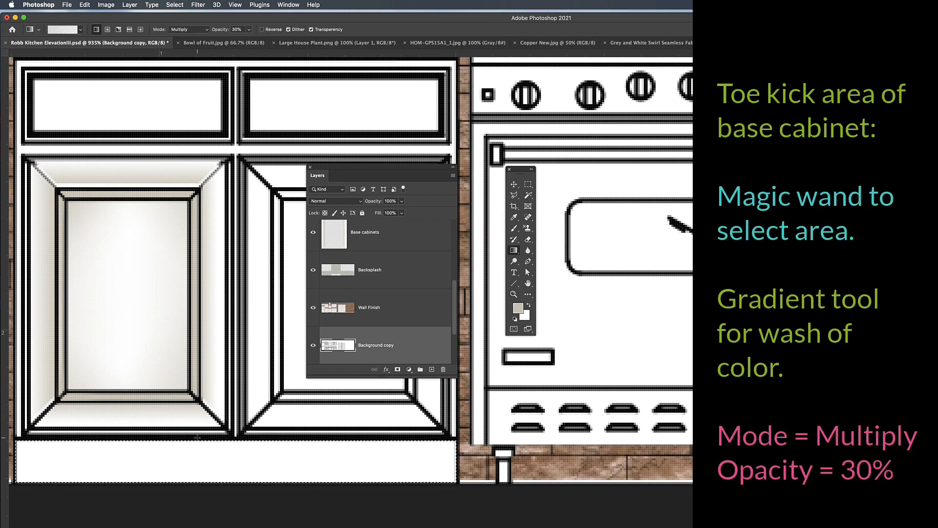
drag(197, 438, 222, 476)
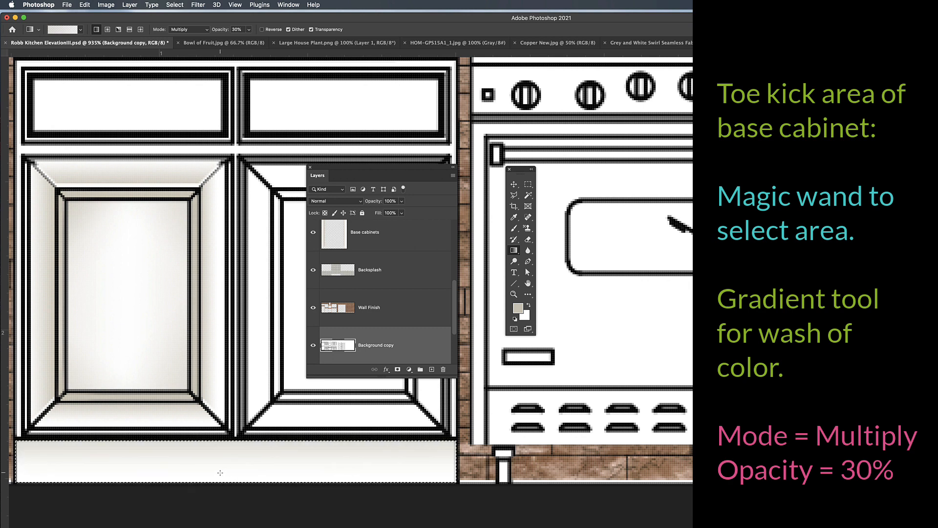
key(super+d)
Step: Select the left stile of the second base cabinet door, shade it with a Normal-mode gradient at 100% opacity, and deselect
drag(338, 171, 504, 192)
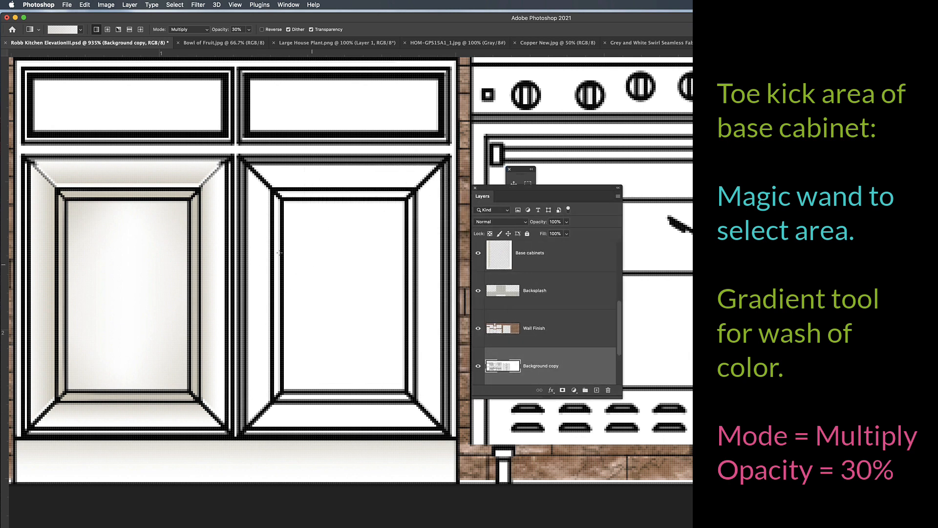
key(w)
click(259, 251)
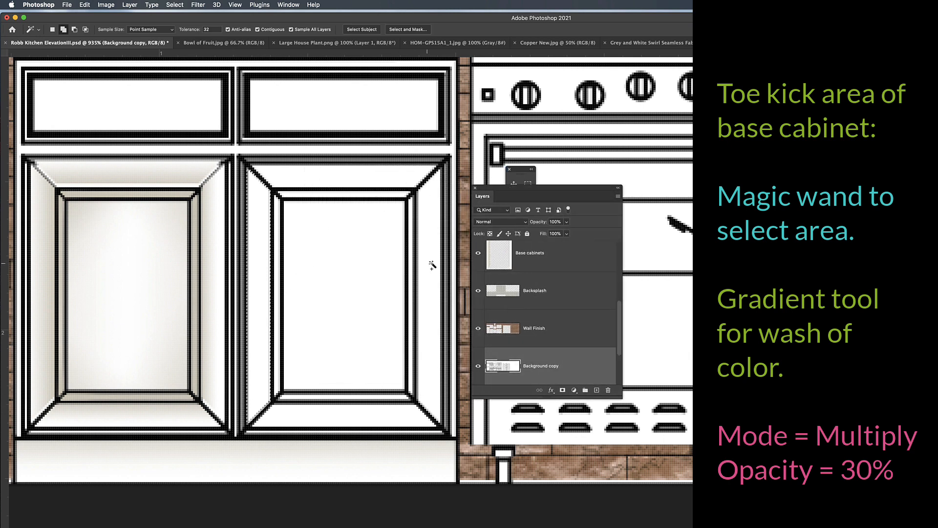
key(g)
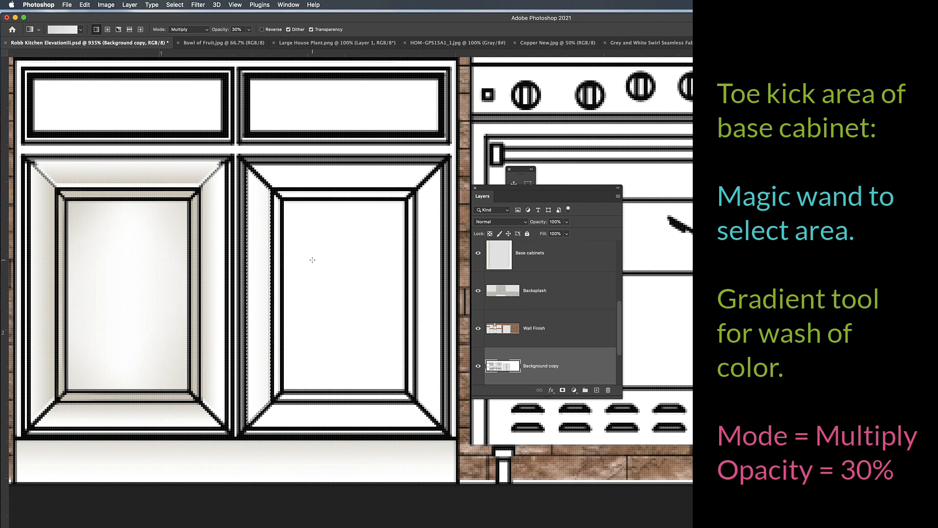
click(248, 30)
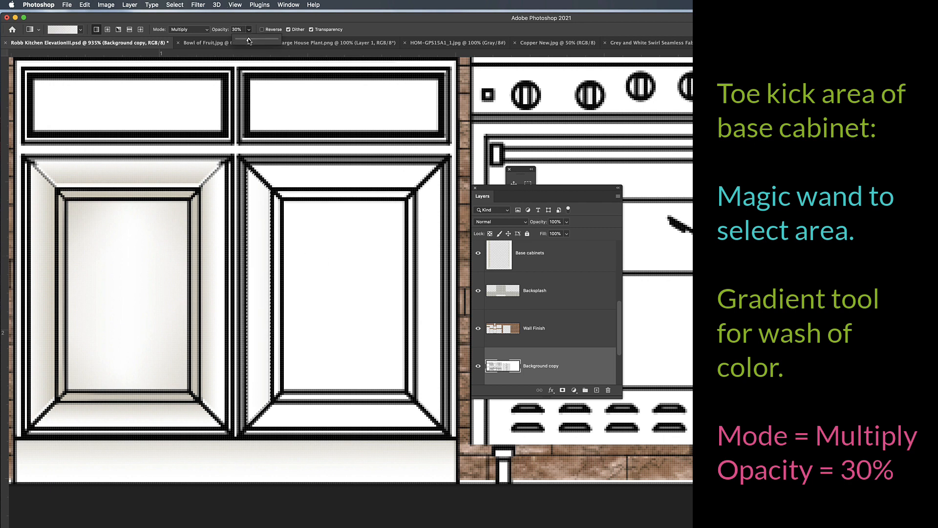
drag(248, 40, 277, 40)
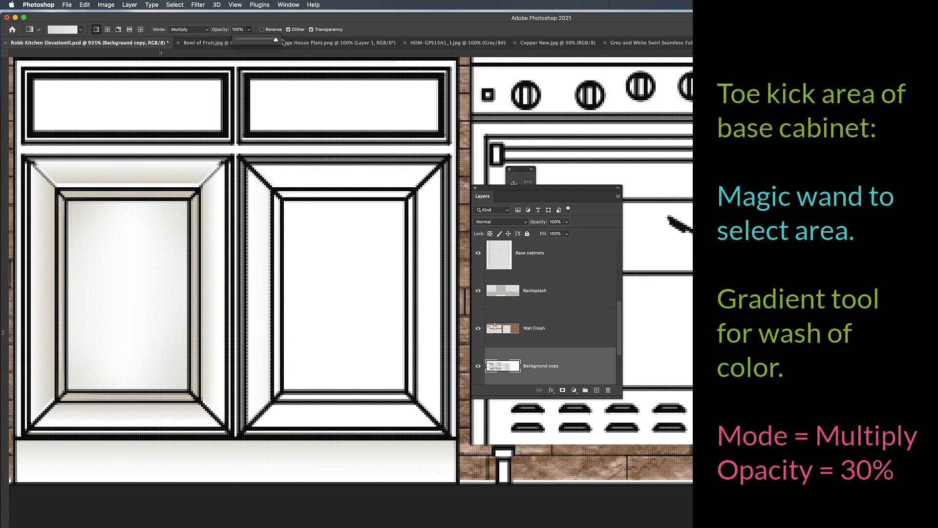
click(200, 30)
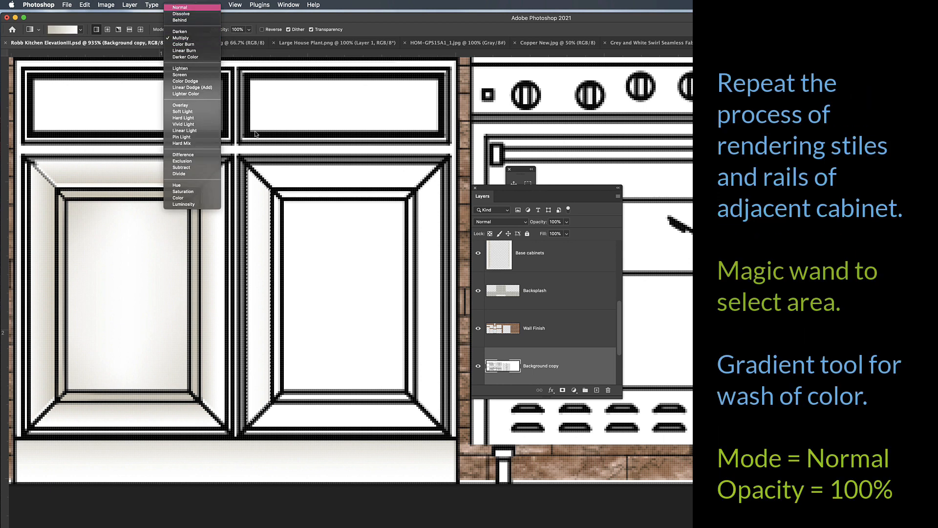
click(179, 7)
drag(273, 291, 253, 291)
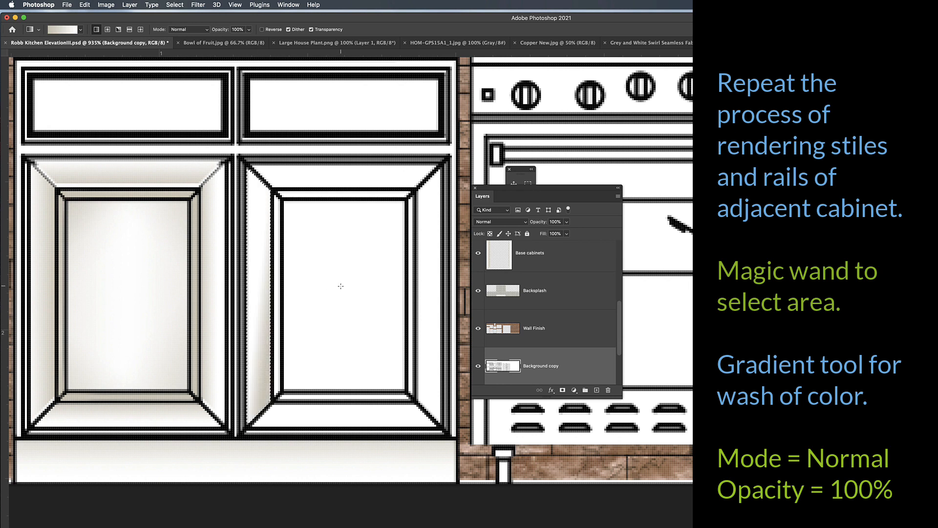
scroll(341, 236, down, 1)
scroll(342, 237, right, 1)
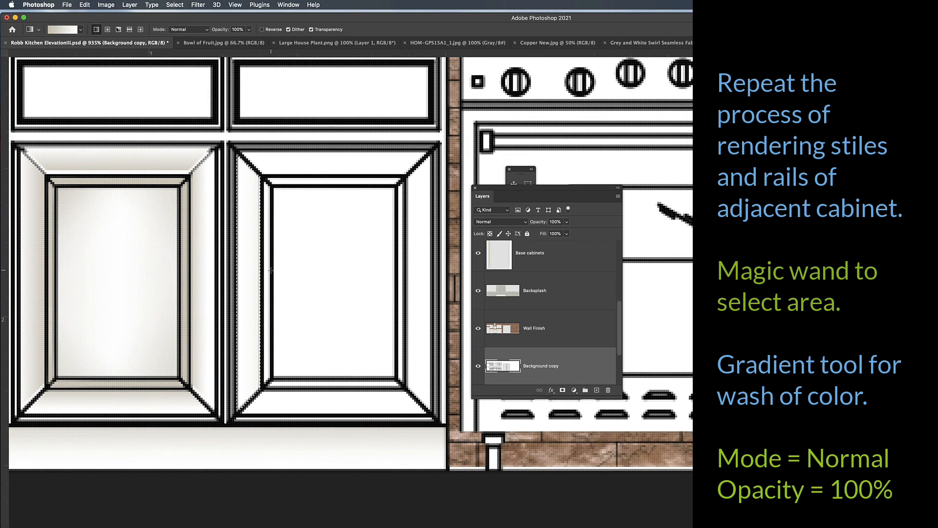
drag(267, 270, 236, 270)
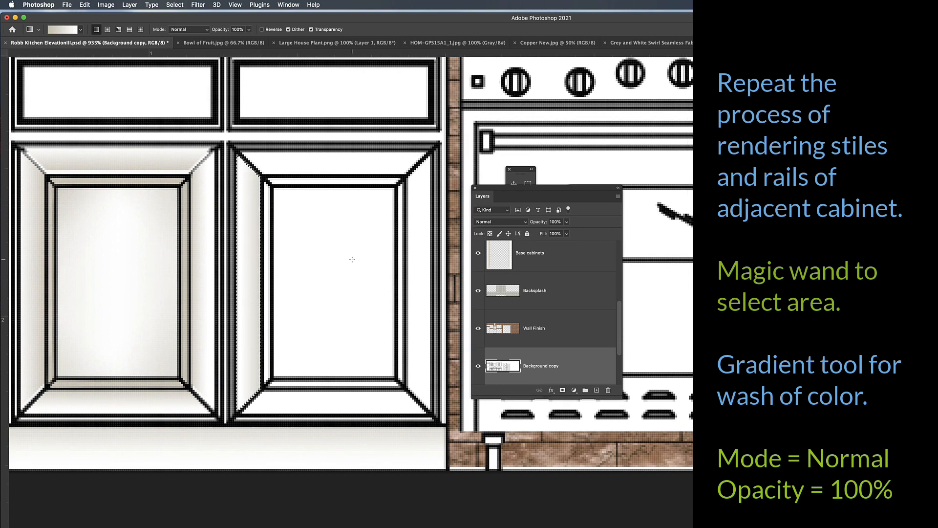
key(super+d)
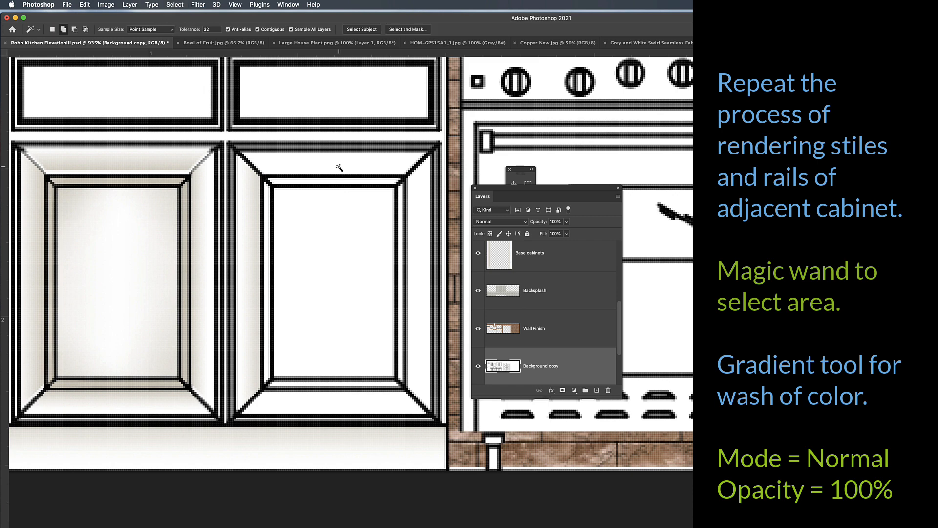
Step: Select the top rail of the second base cabinet door and fill it with a vertical gradient wash
click(339, 166)
key(g)
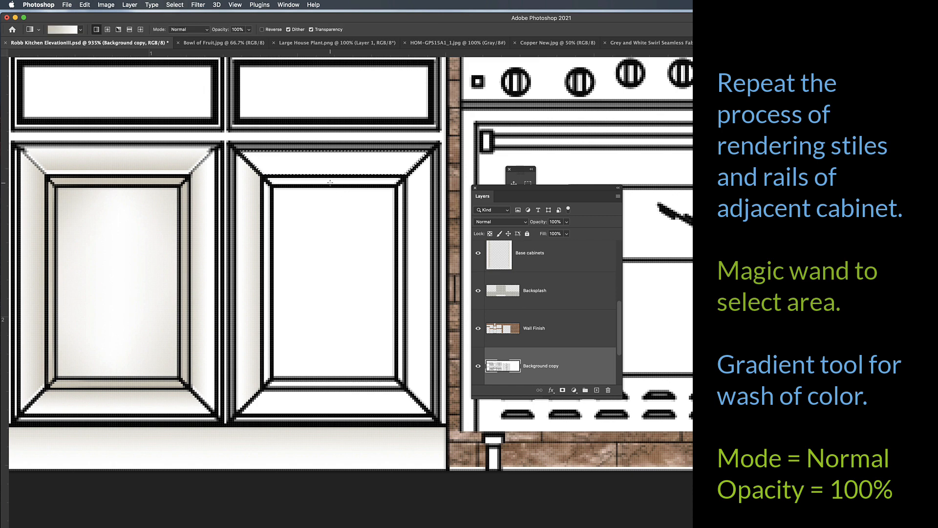
drag(333, 184, 326, 159)
Step: Set the Magic Wand to make new selections, select the second door's right stile, and shade it with a horizontal gradient wash
key(w)
click(412, 256)
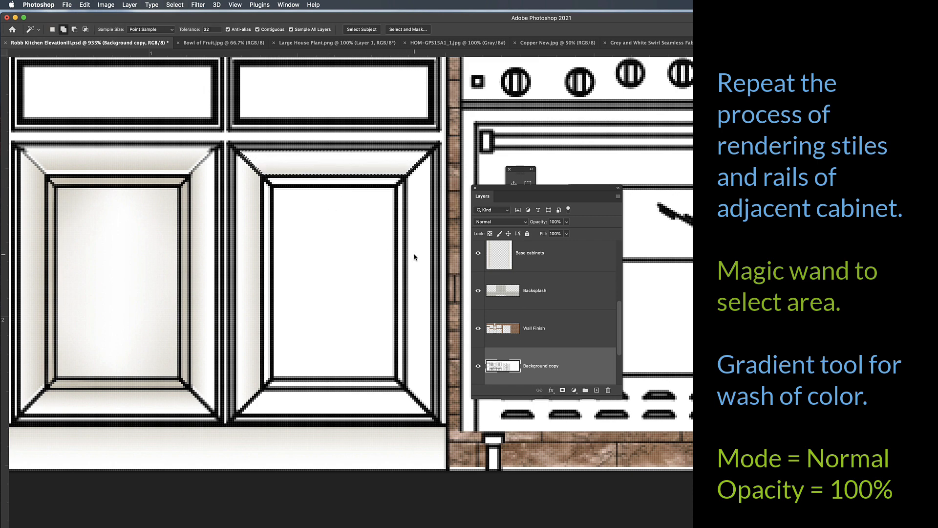
click(52, 29)
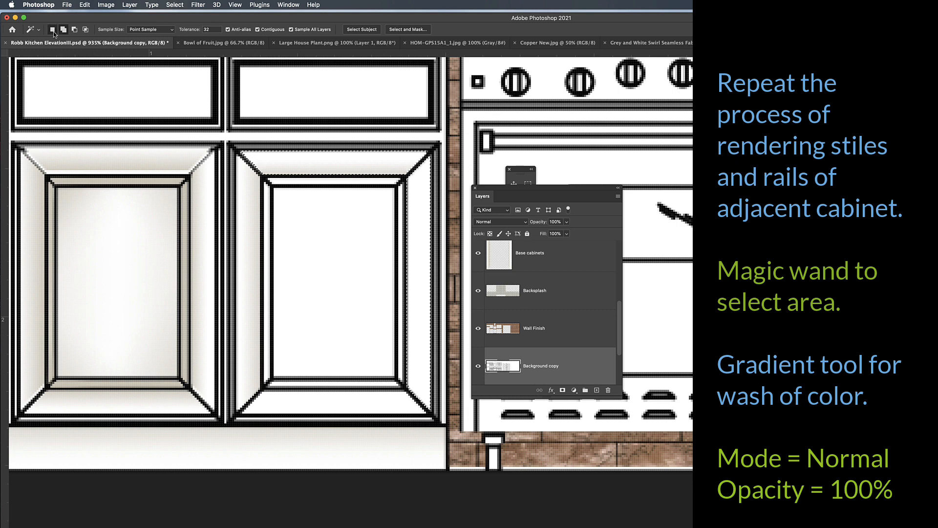
click(409, 274)
key(g)
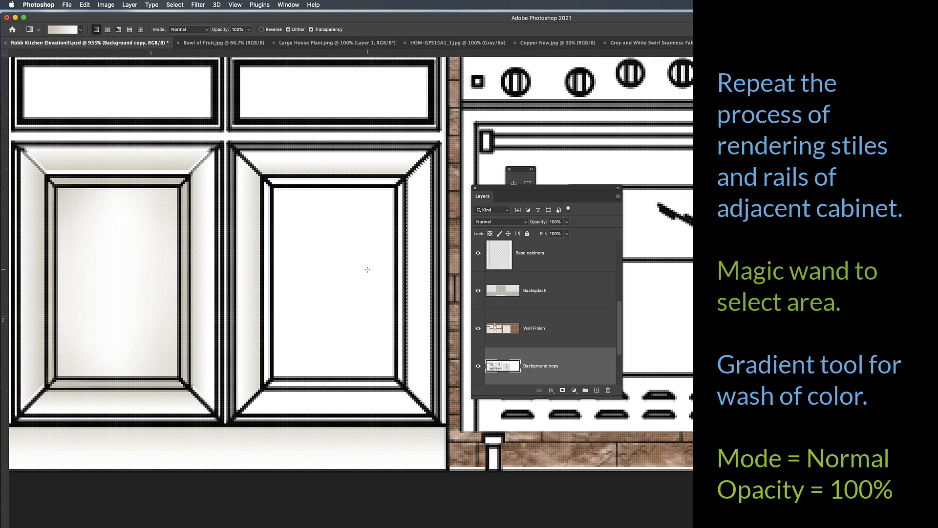
drag(365, 269, 426, 271)
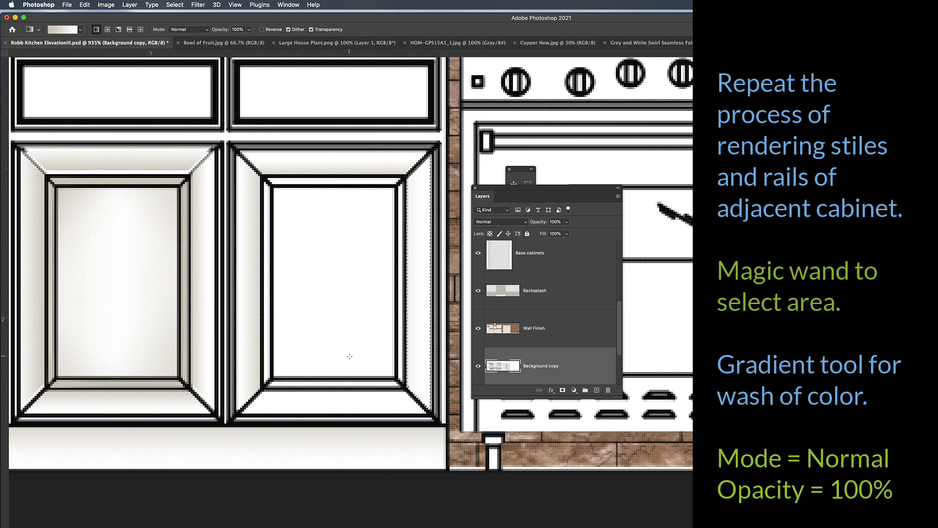
Step: Select the bottom rail of the second base cabinet door and shade it with a vertical gradient wash
key(w)
click(338, 402)
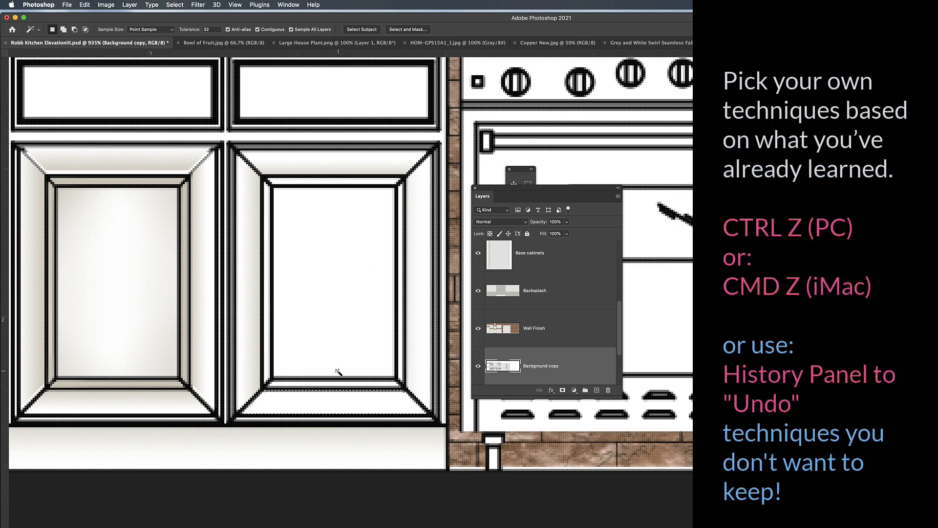
key(g)
drag(338, 370, 335, 406)
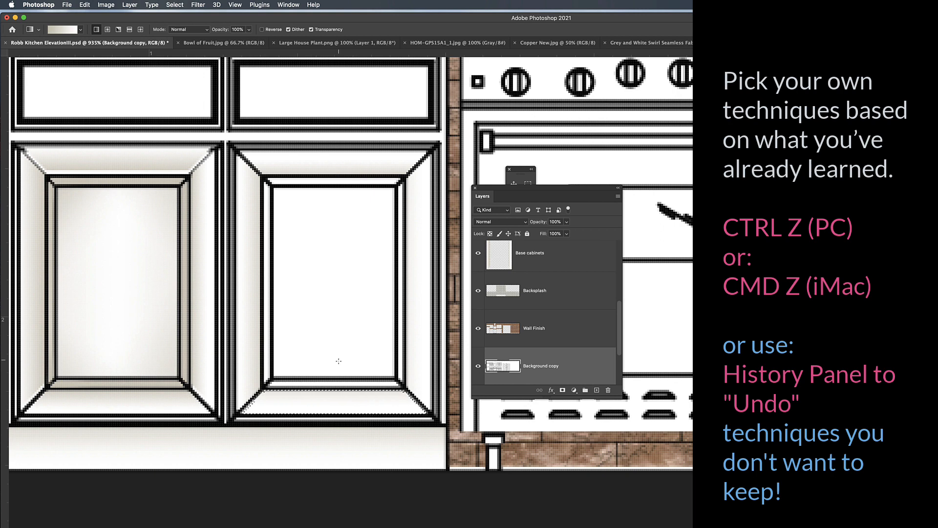
key(w)
click(338, 328)
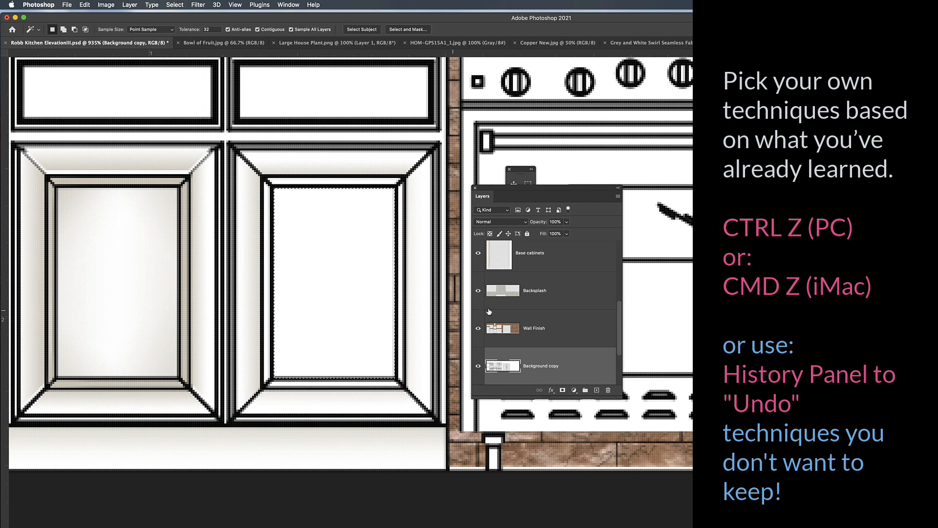
click(280, 154)
key(g)
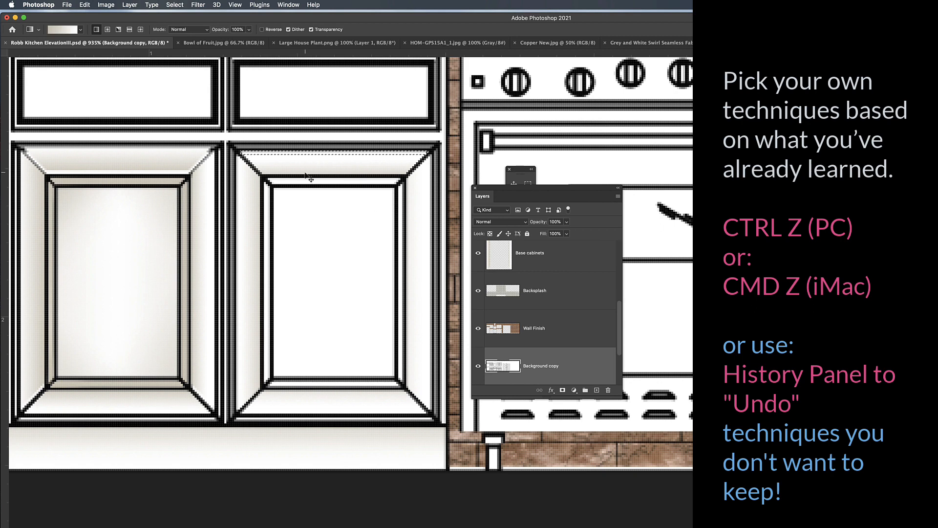
key(super+d)
Step: Select the second door's flat center panel and shade it with the Gradient tool in Multiply mode at 30% opacity
key(w)
click(343, 229)
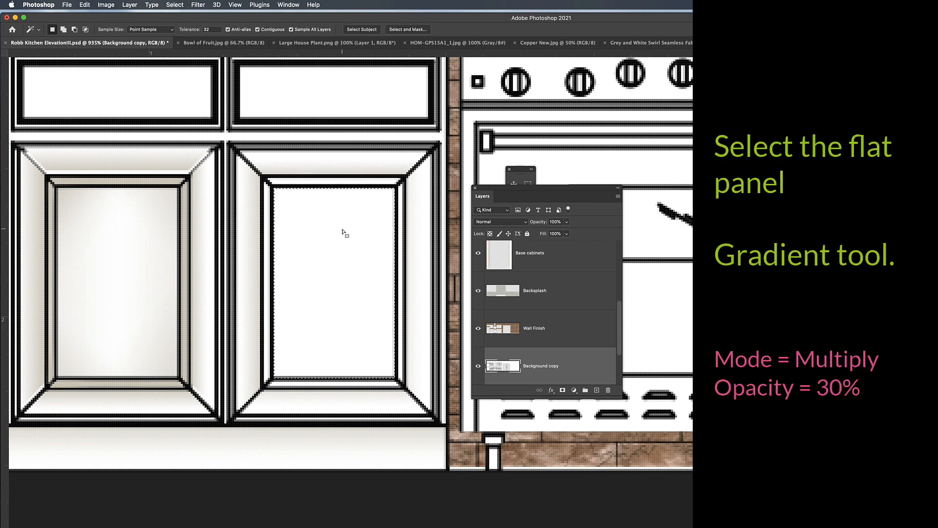
key(g)
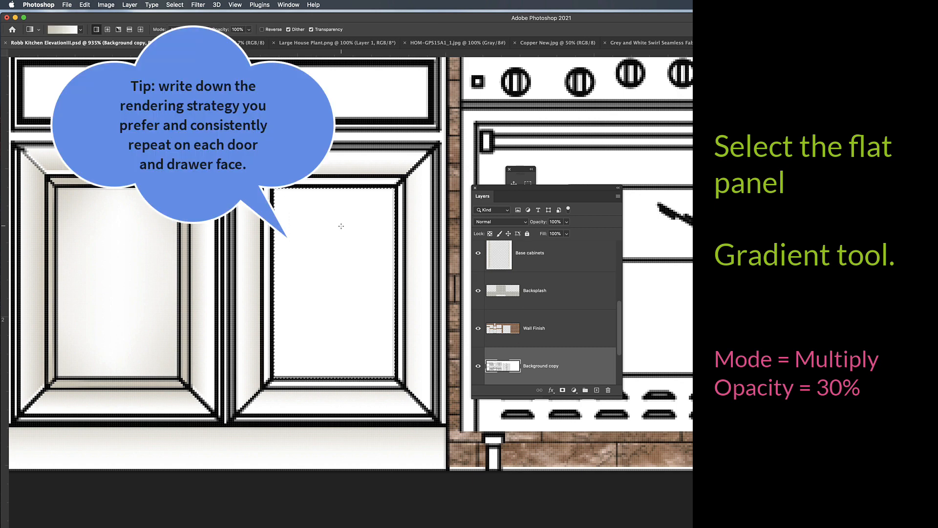
click(198, 29)
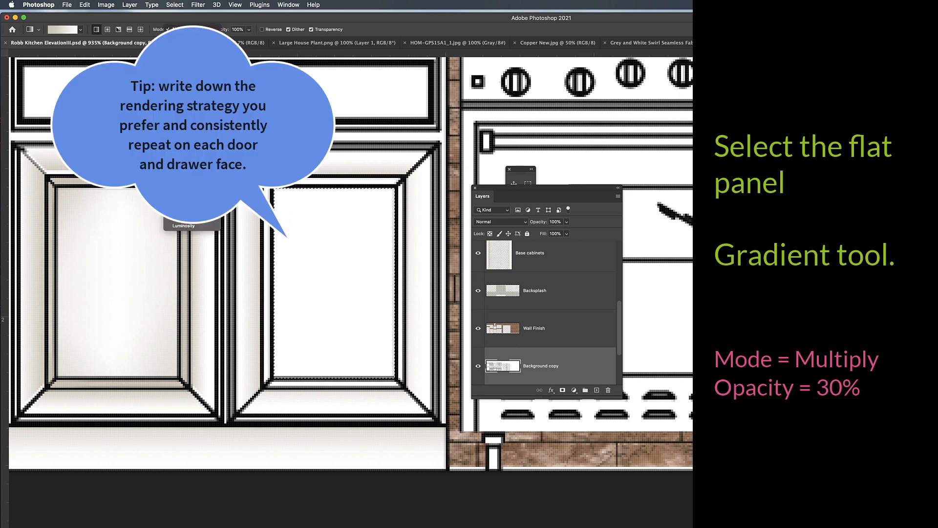
click(186, 52)
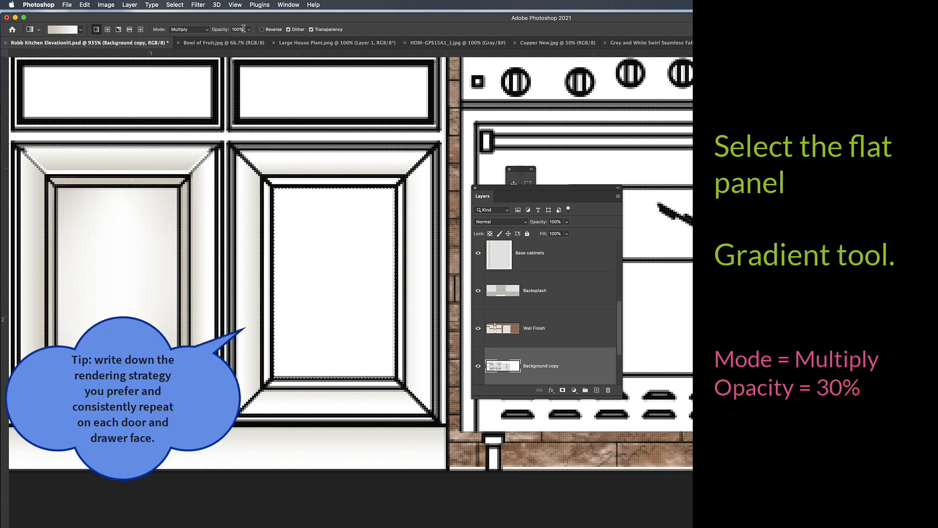
text(30)
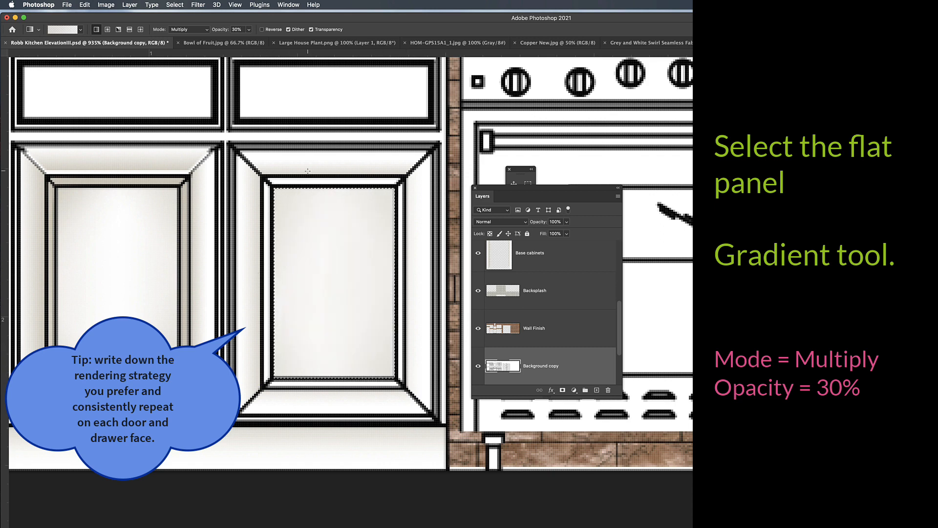
drag(252, 229, 302, 227)
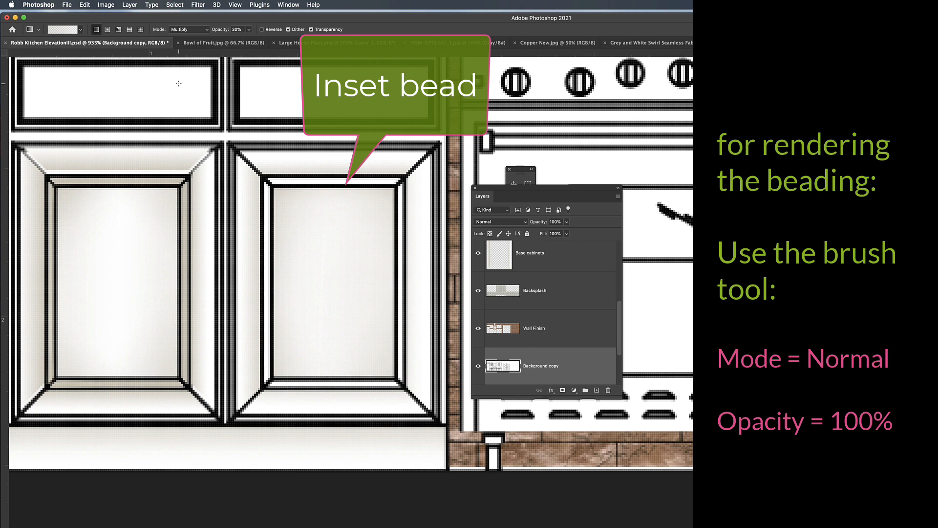
Step: Set the Gradient tool's mode to Normal and select the inset bead strips around the second door's flat panel with the Magic Wand
click(201, 30)
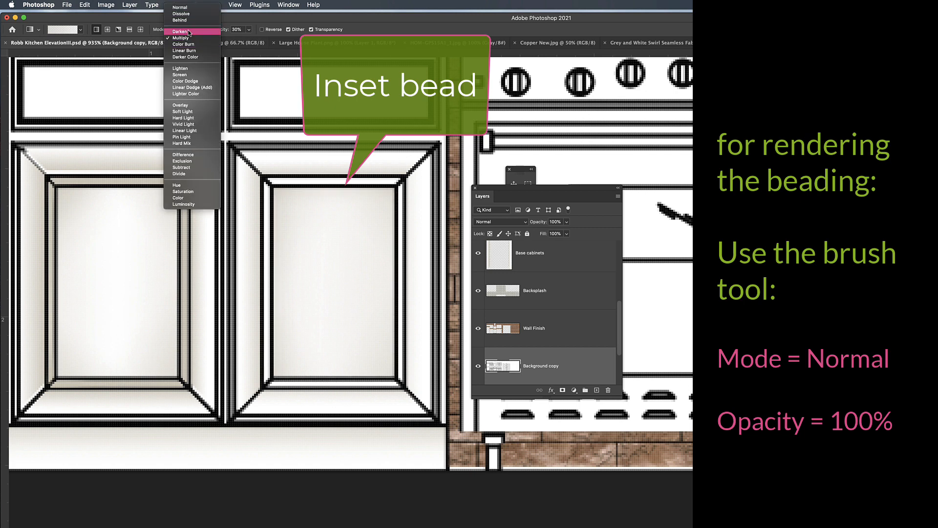
click(180, 7)
click(250, 30)
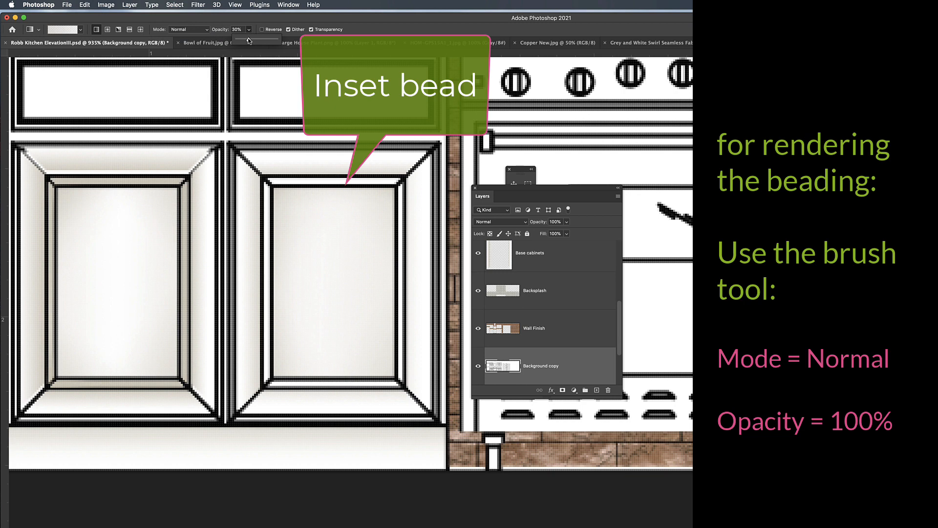
key(w)
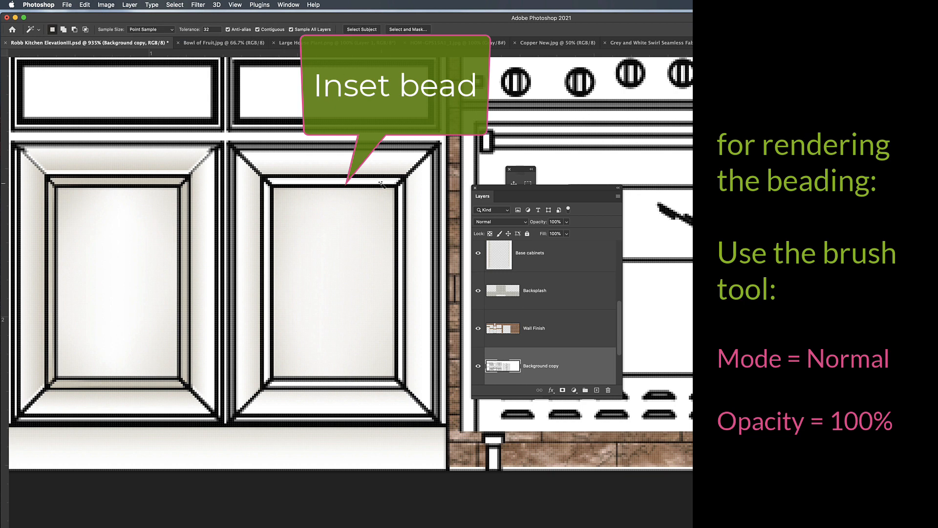
shift+click(400, 224)
shift+click(367, 385)
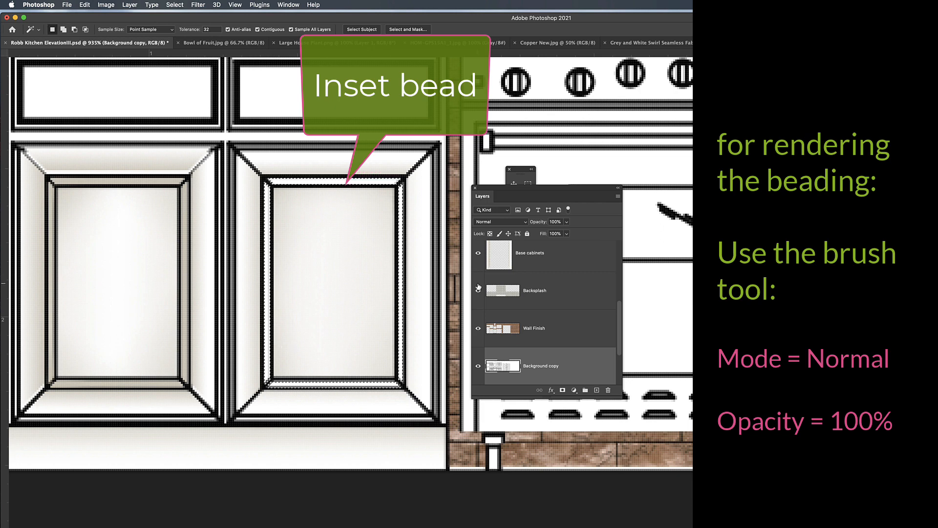
Step: Paint the selected inset bead strips of the second base cabinet door with the Brush in the Simple Stone color and deselect
key(b)
mouse_move(273, 181)
mouse_down()
mouse_move(389, 191)
mouse_move(395, 341)
mouse_move(385, 372)
mouse_move(265, 367)
mouse_move(266, 191)
mouse_up()
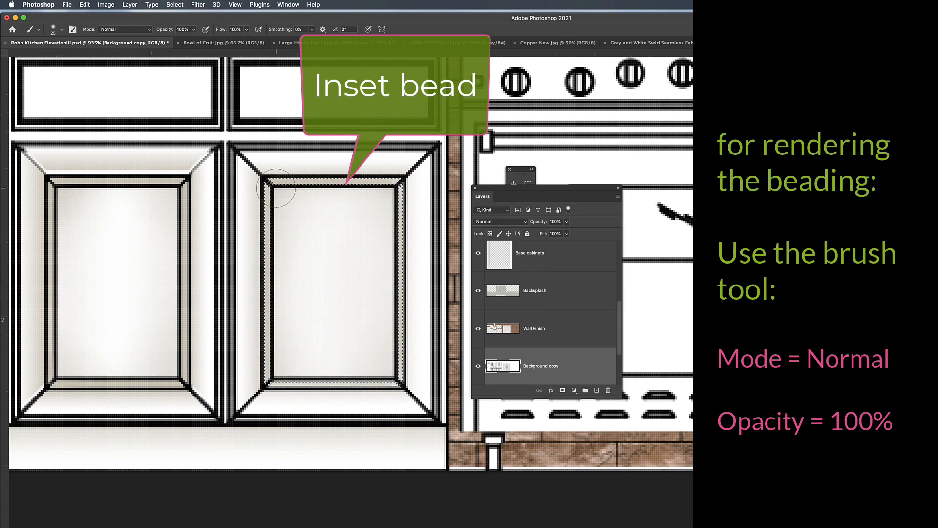
key(super+d)
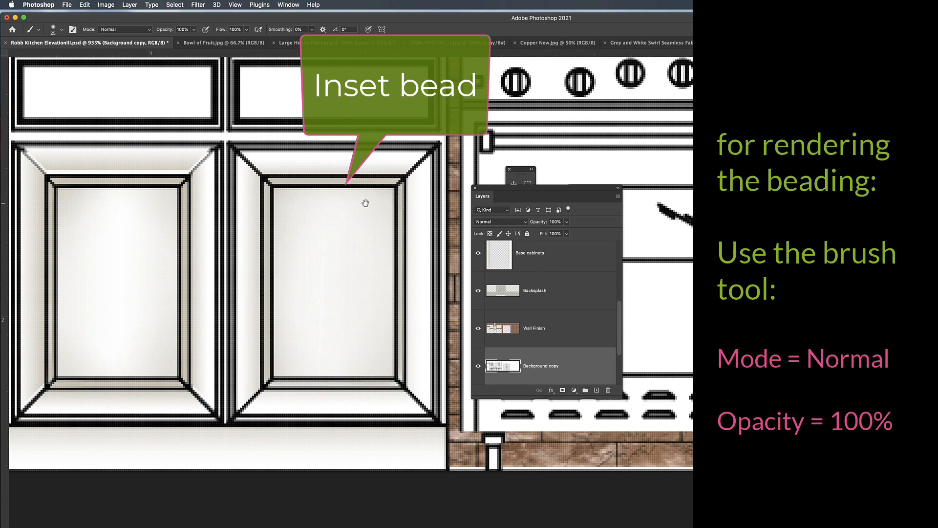
Step: Select the face of the drawer above the second door and shade its edges with gradient washes in Multiply mode at 30% opacity
drag(365, 203, 374, 334)
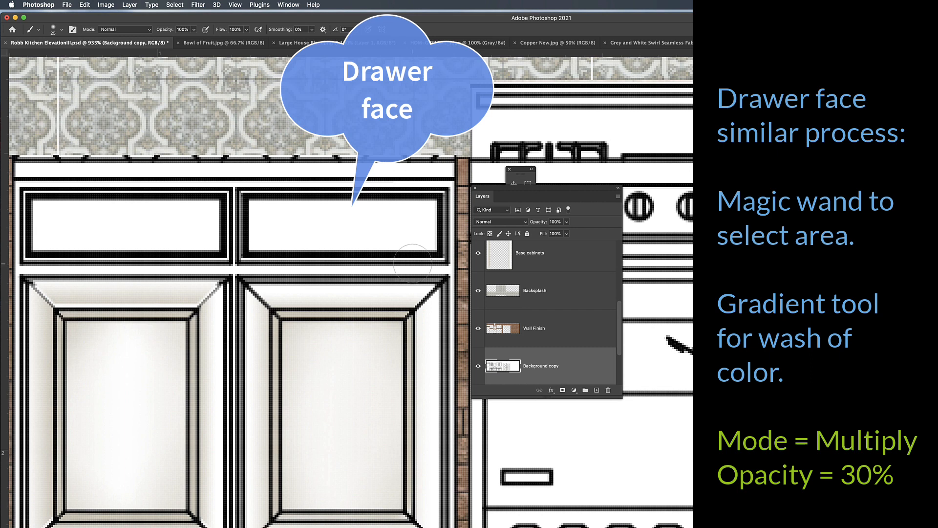
key(w)
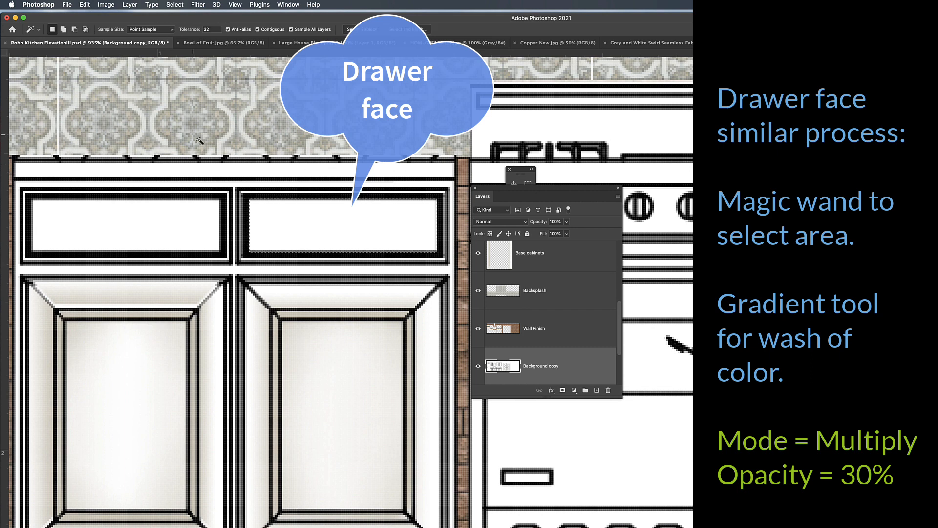
key(g)
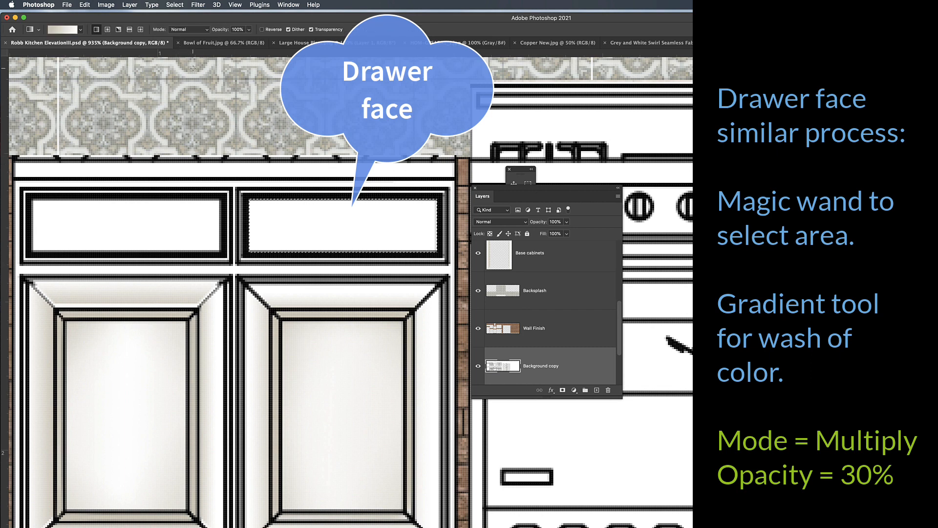
click(207, 30)
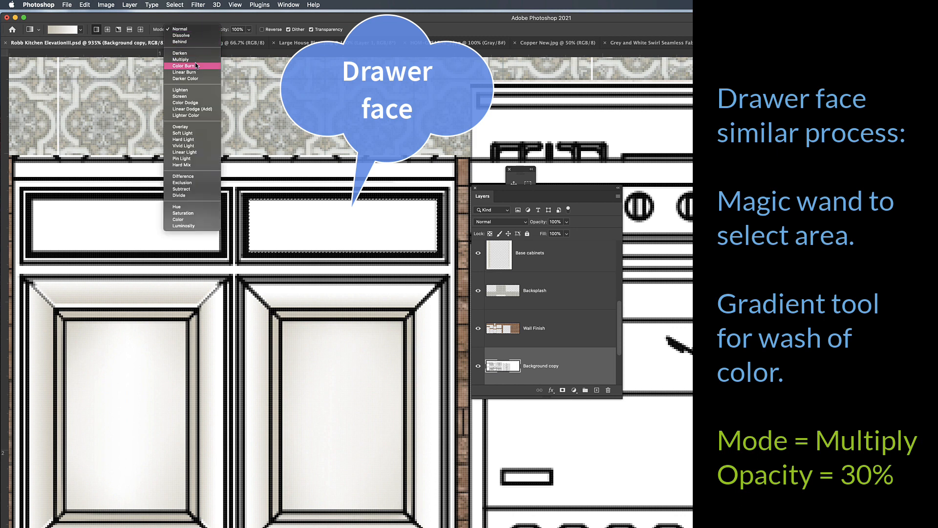
click(193, 61)
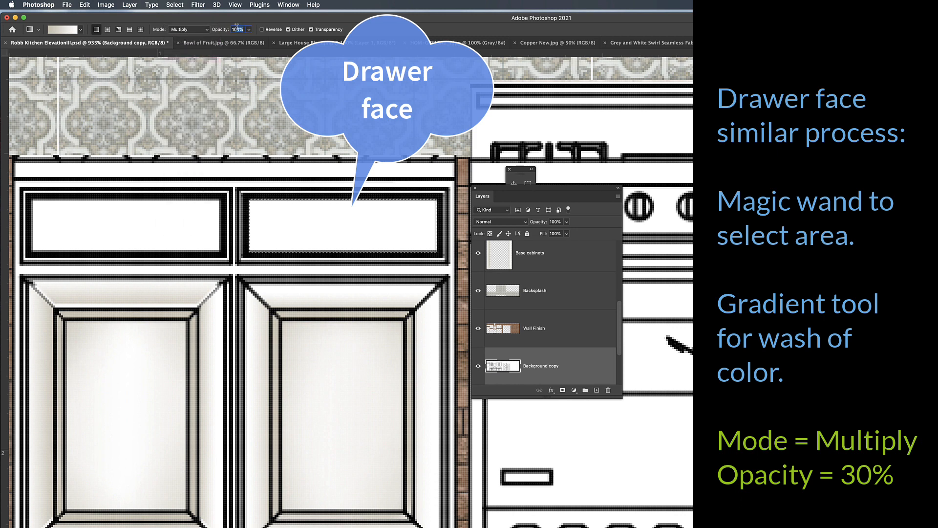
text(30)
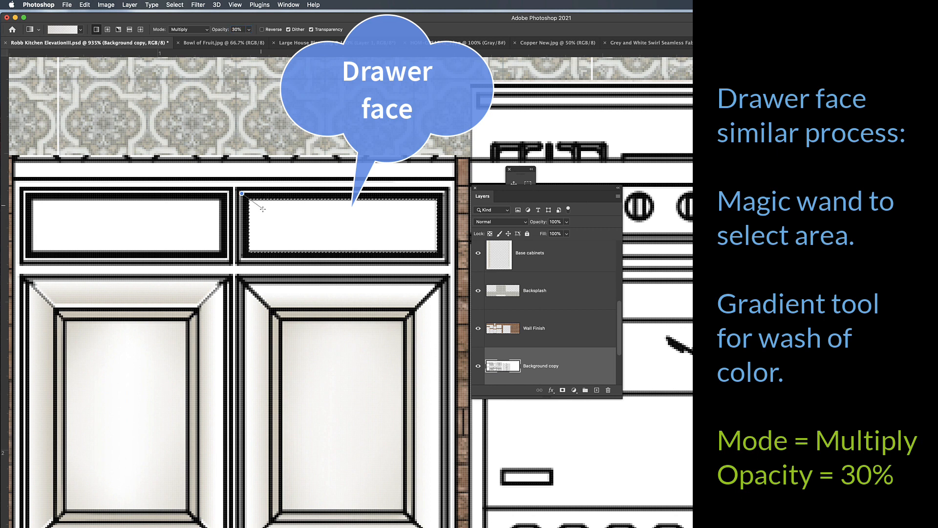
drag(405, 226, 412, 231)
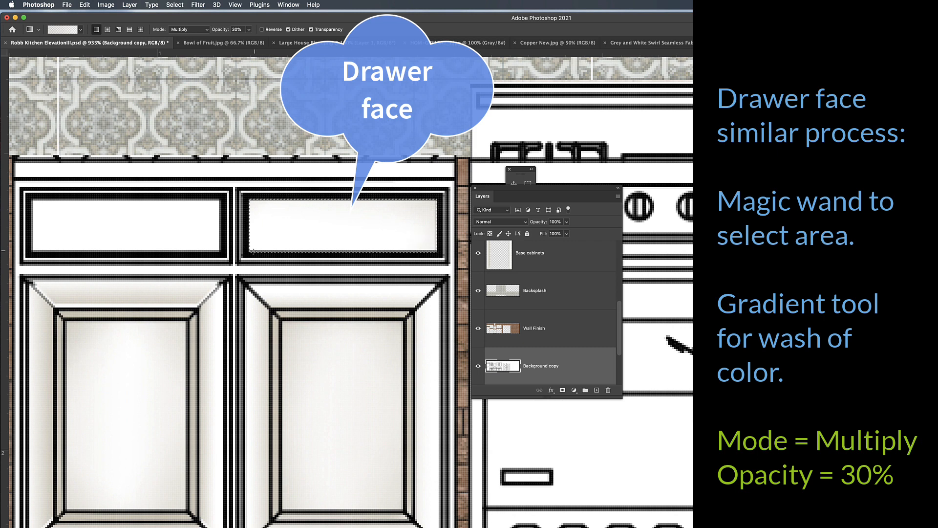
drag(248, 254, 272, 227)
drag(347, 255, 346, 237)
key(super+d)
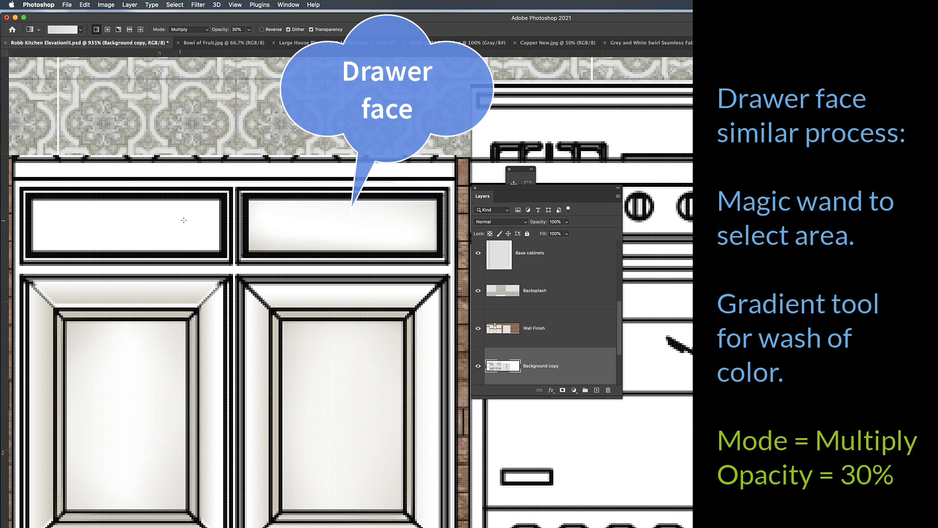
Step: Select the face of the drawer above the first door and shade its corners and edges with short gradient washes
key(w)
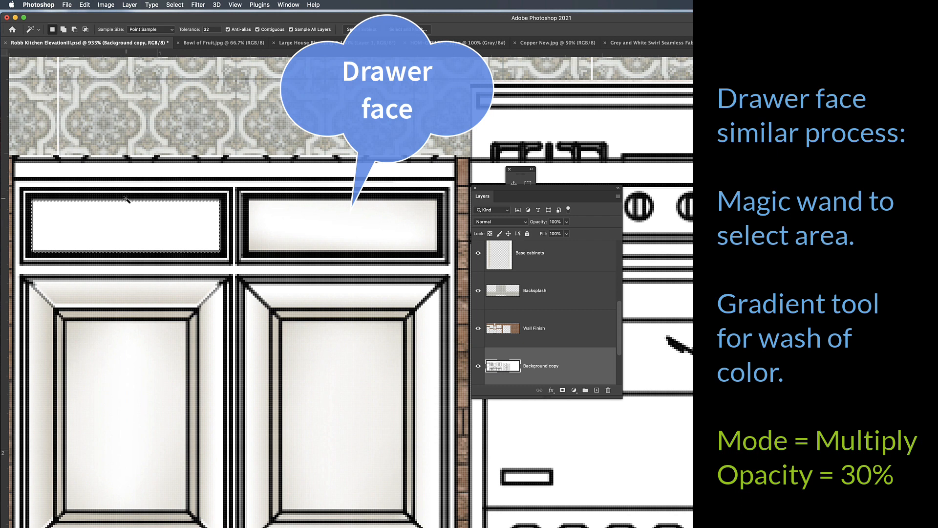
key(g)
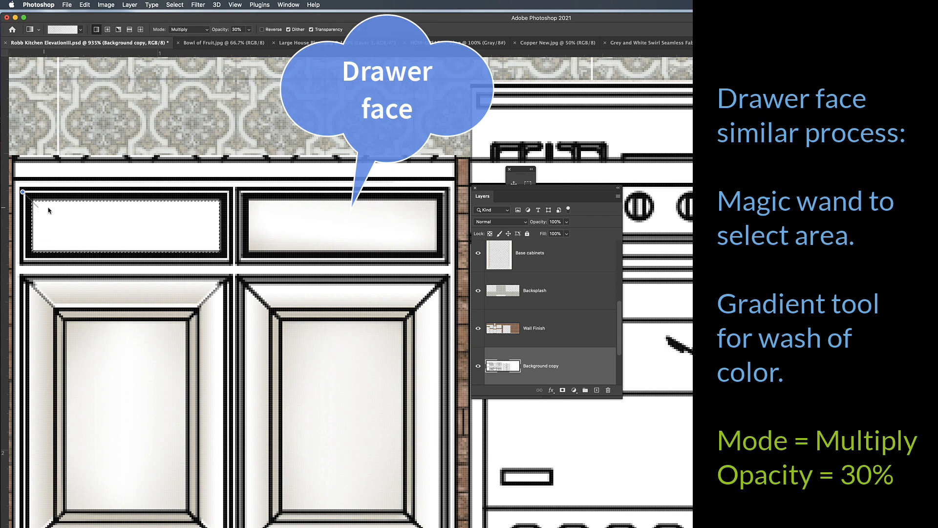
drag(48, 210, 53, 214)
drag(228, 195, 223, 200)
drag(139, 181, 136, 234)
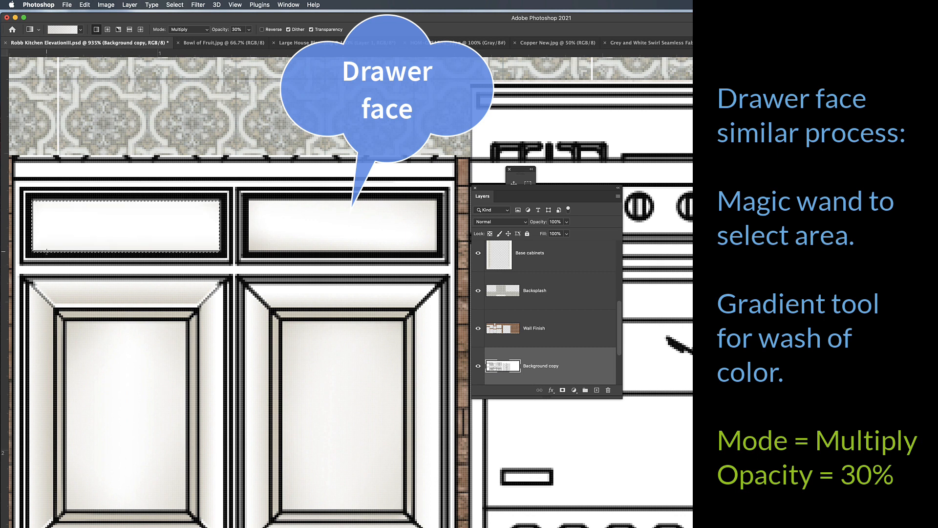
drag(32, 254, 37, 248)
drag(202, 239, 200, 237)
Step: Select the border strips around both drawer faces with the Magic Wand, paint them with the Brush, and deselect
key(w)
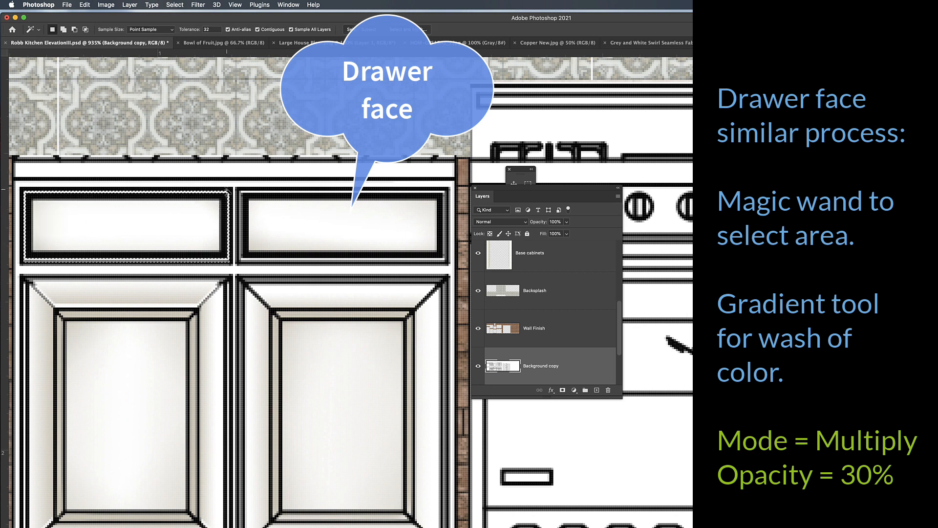
shift+click(246, 208)
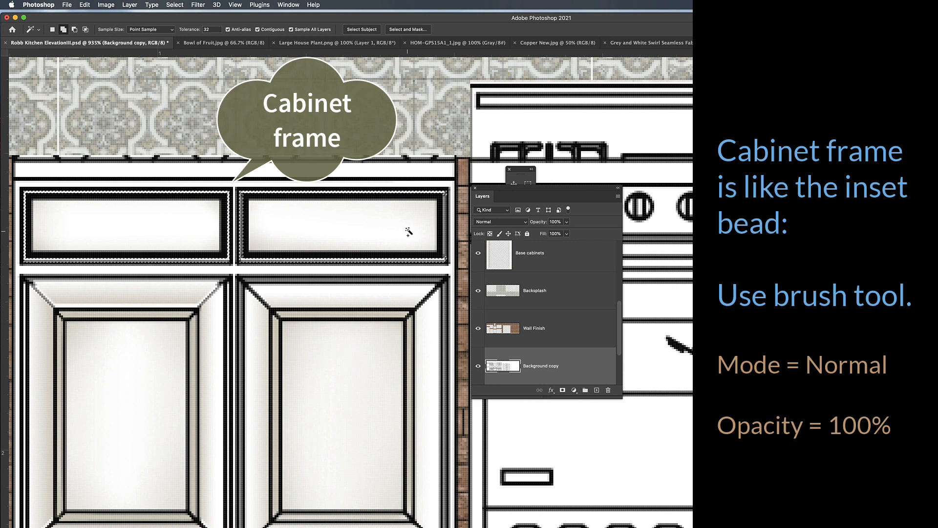
key(b)
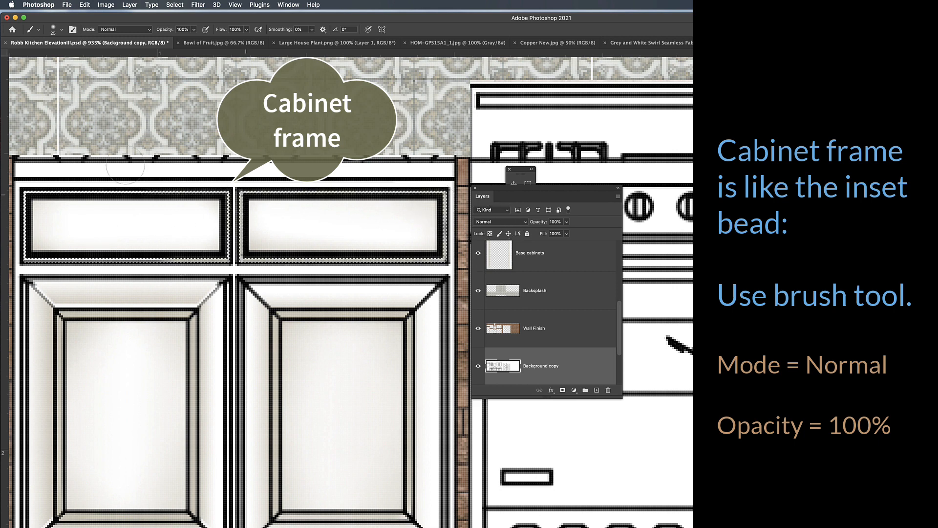
key(super+d)
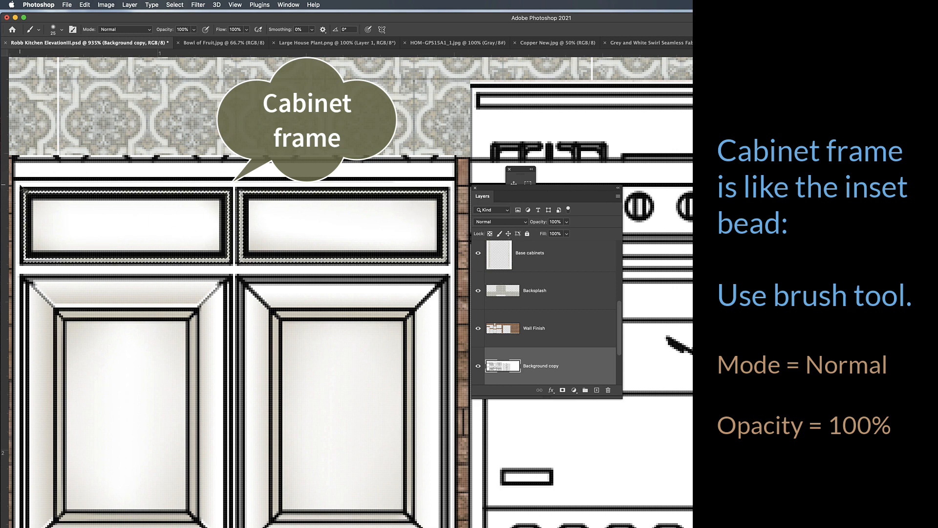
Step: Select the cabinet frame around the drawers and doors with the Magic Wand and paint it with the Brush in Normal mode at 100% opacity
key(w)
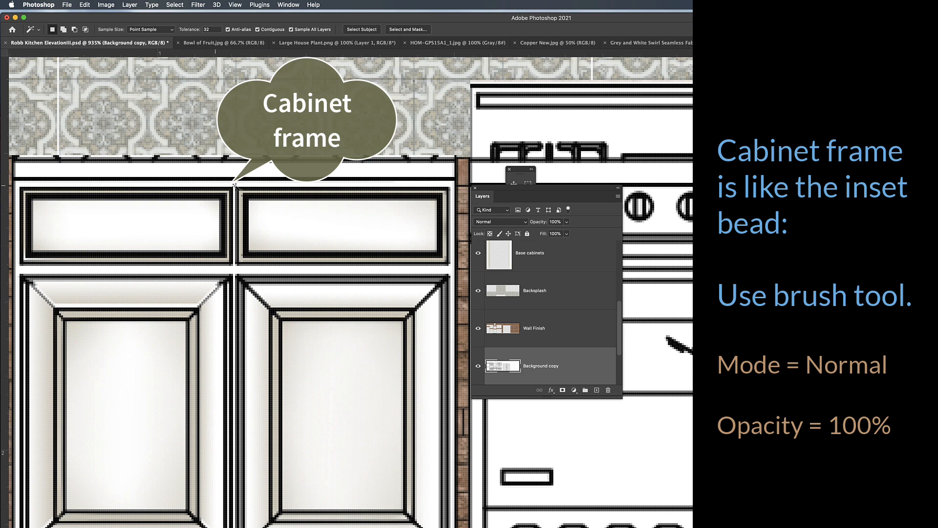
click(236, 184)
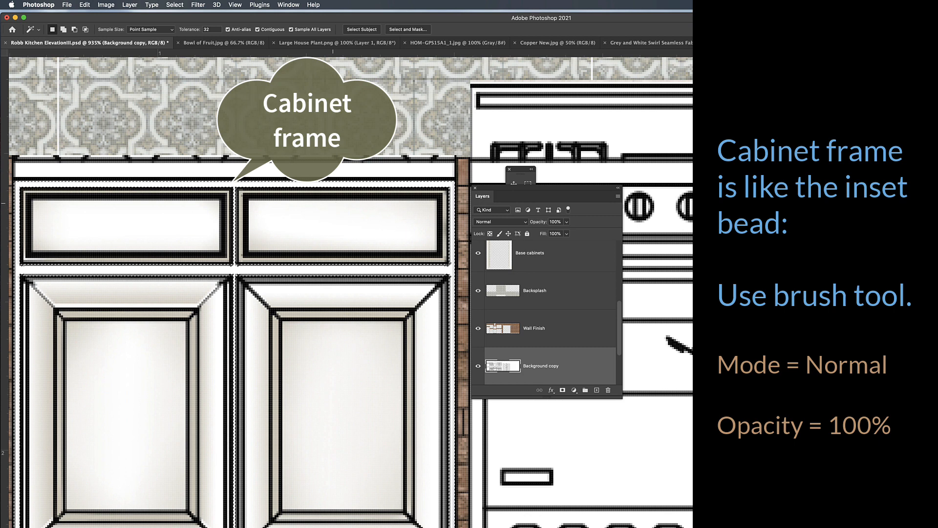
key(b)
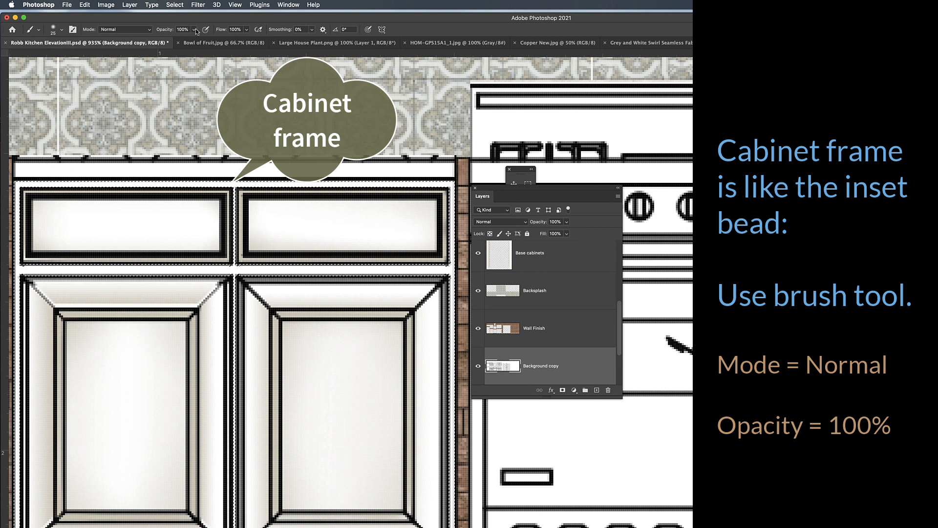
mouse_move(19, 190)
mouse_down()
mouse_move(407, 201)
mouse_move(241, 175)
mouse_up()
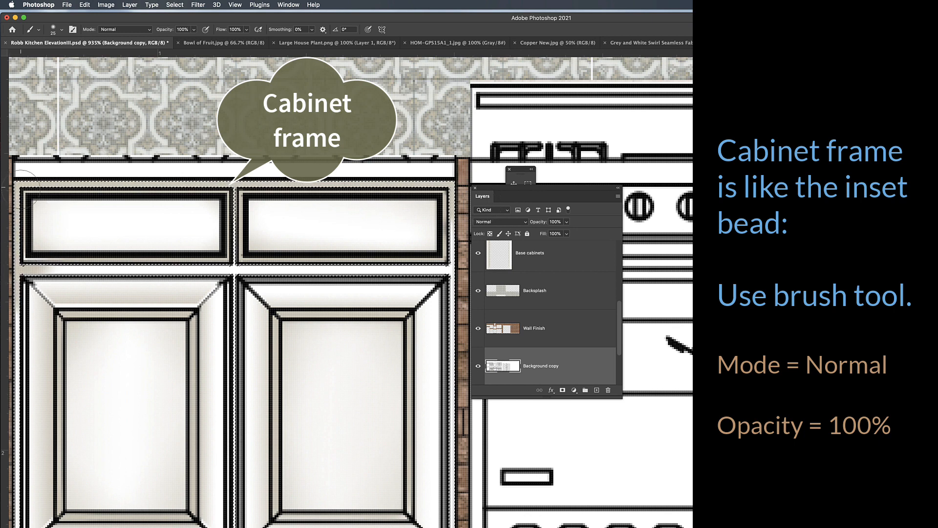
mouse_move(21, 189)
mouse_down()
mouse_move(422, 269)
mouse_move(382, 286)
mouse_move(450, 401)
mouse_move(451, 511)
mouse_up()
drag(259, 281, 234, 502)
scroll(229, 496, down, 2)
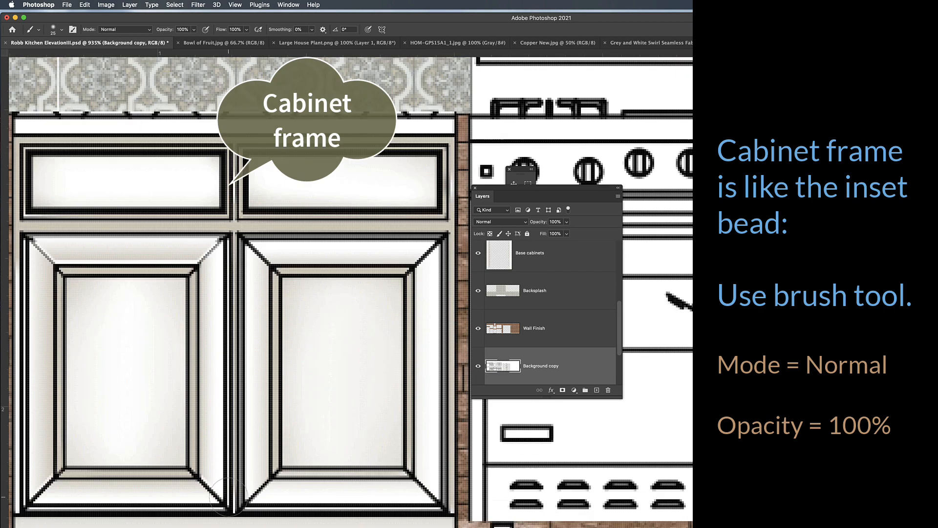
scroll(229, 496, down, 2)
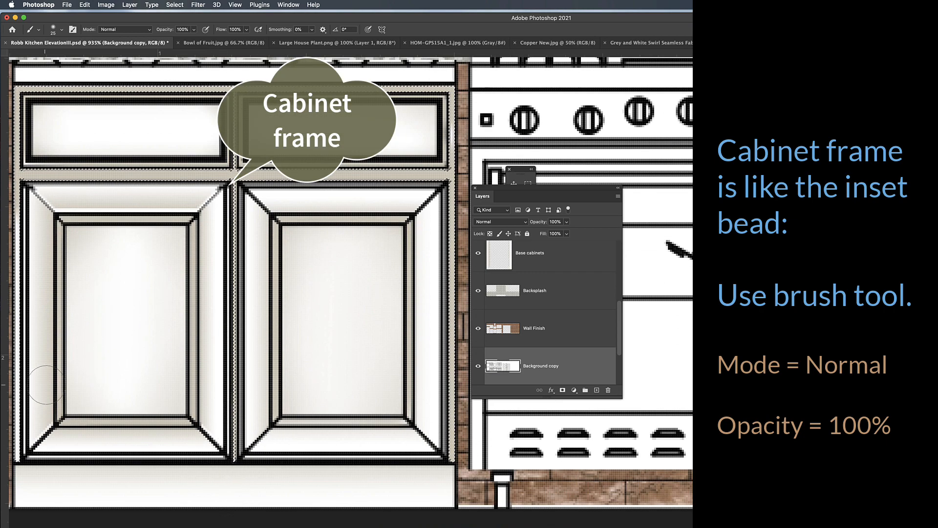
mouse_move(4, 137)
mouse_down()
mouse_move(40, 249)
mouse_move(24, 497)
mouse_up()
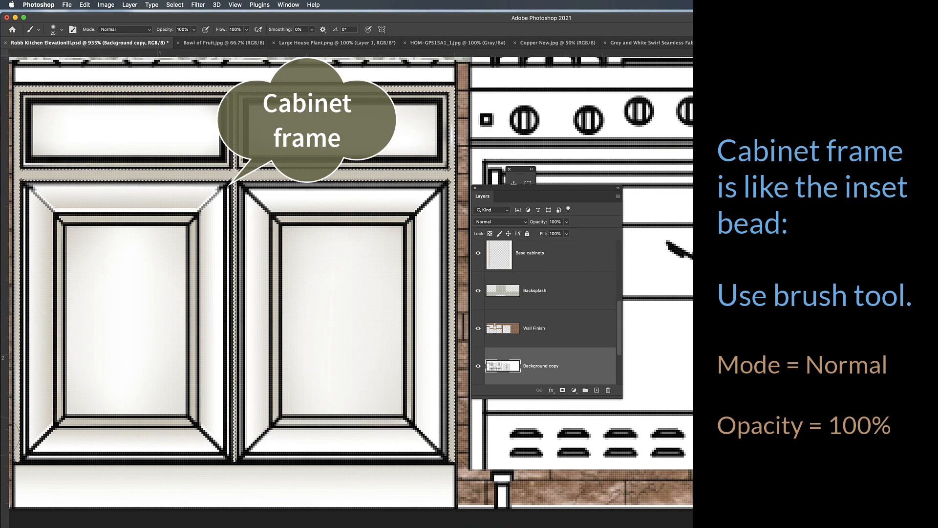
key(super+d)
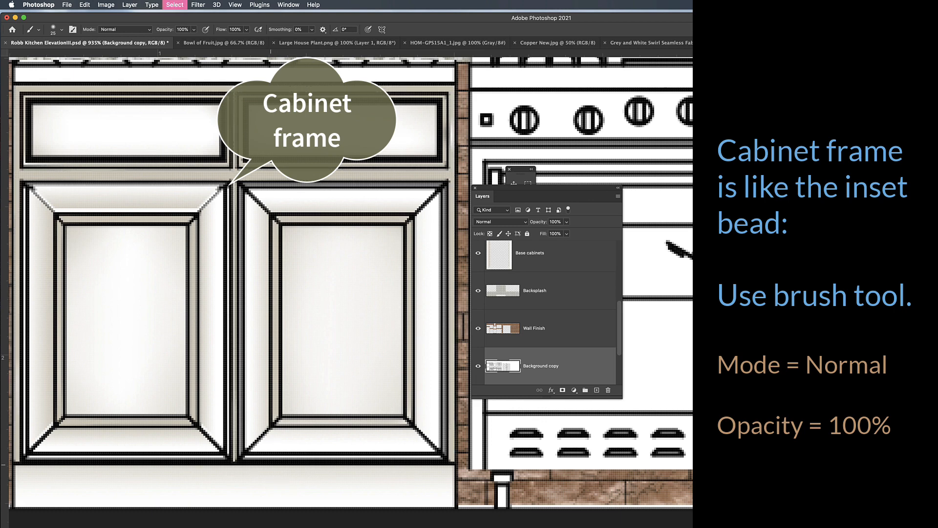
Step: Fit the whole kitchen elevation in view and save the document
key(super+0)
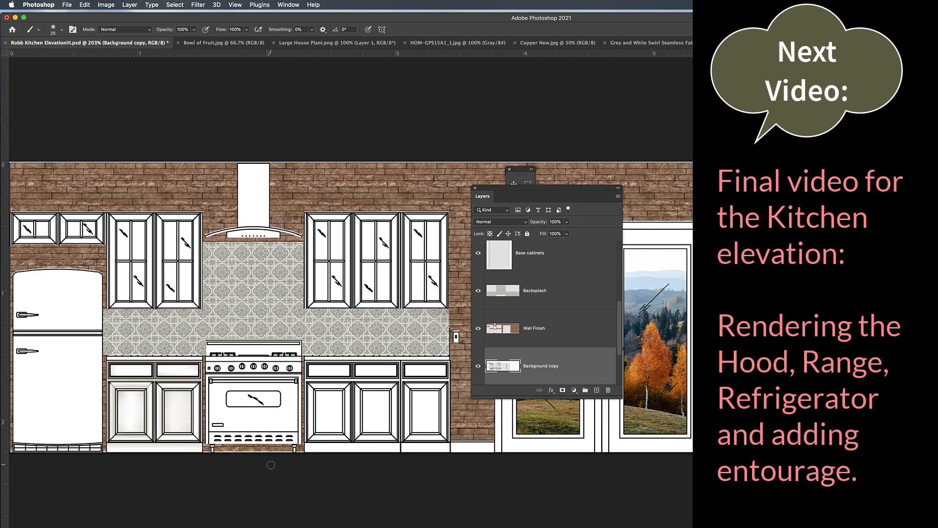
key(super+s)
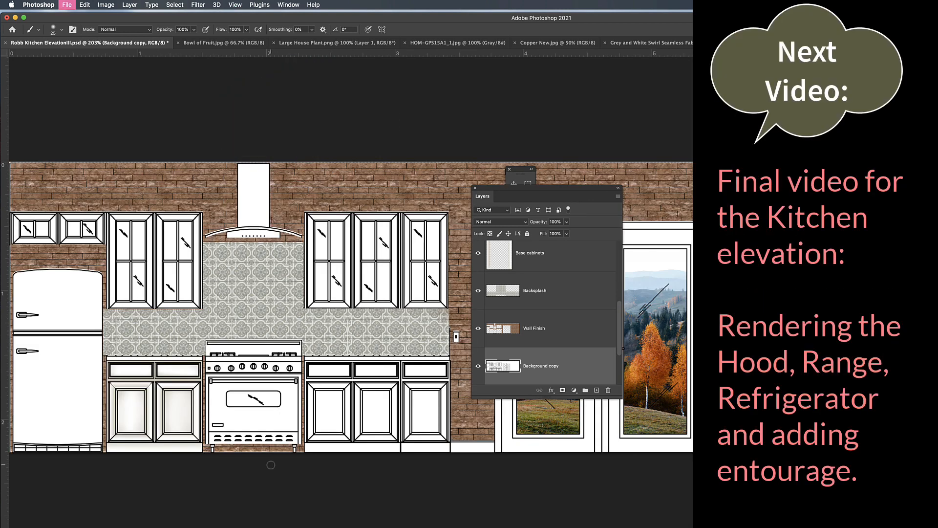